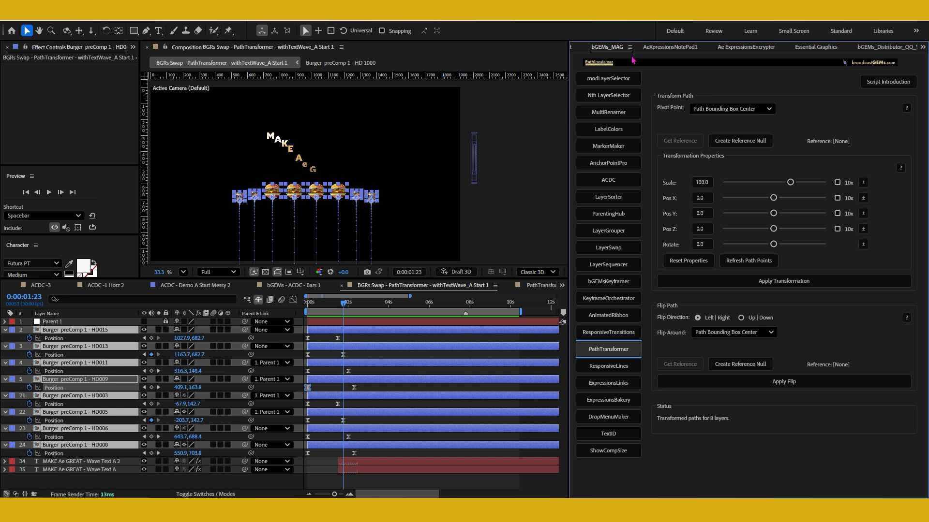
- Look over PathTransformer's available Pivot Point and Flip Around options without changing them
{"action": "left_click", "coordinate": [769, 110]}
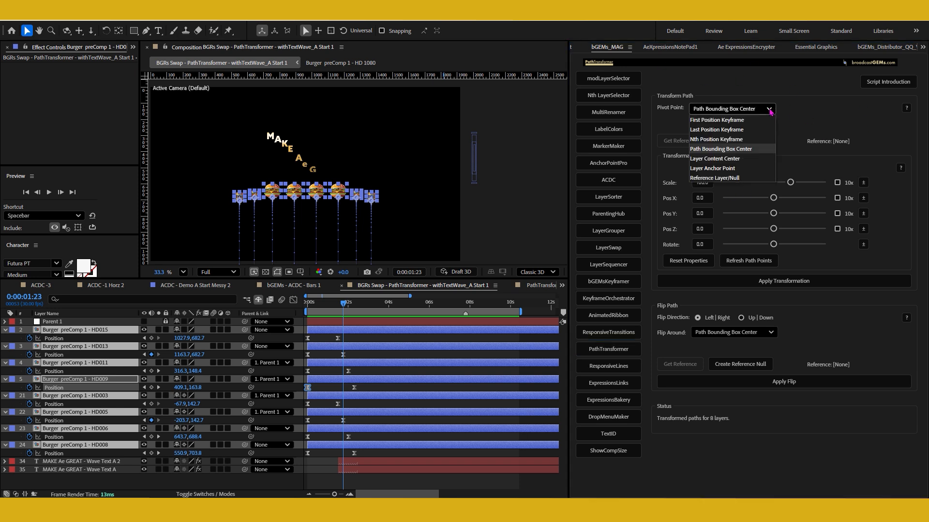
{"action": "left_click", "coordinate": [820, 95]}
{"action": "left_click", "coordinate": [765, 333]}
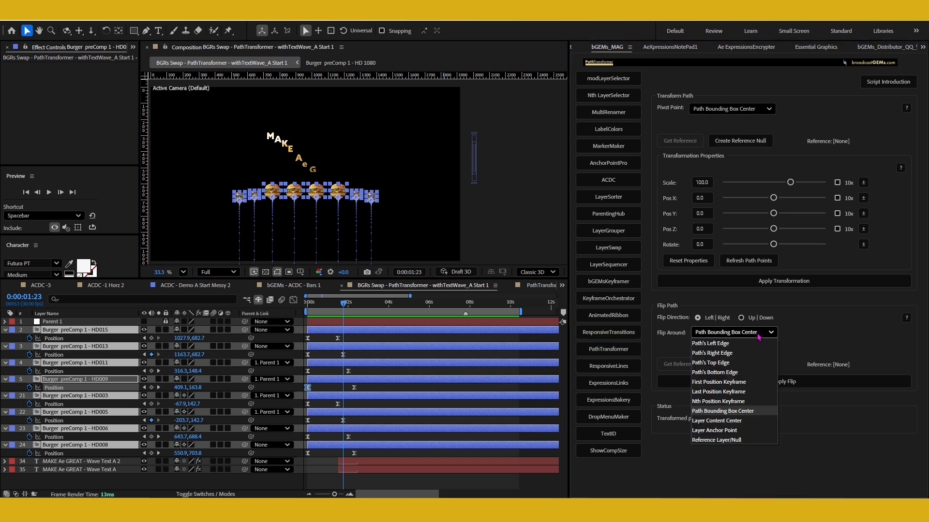
{"action": "left_click", "coordinate": [724, 75]}
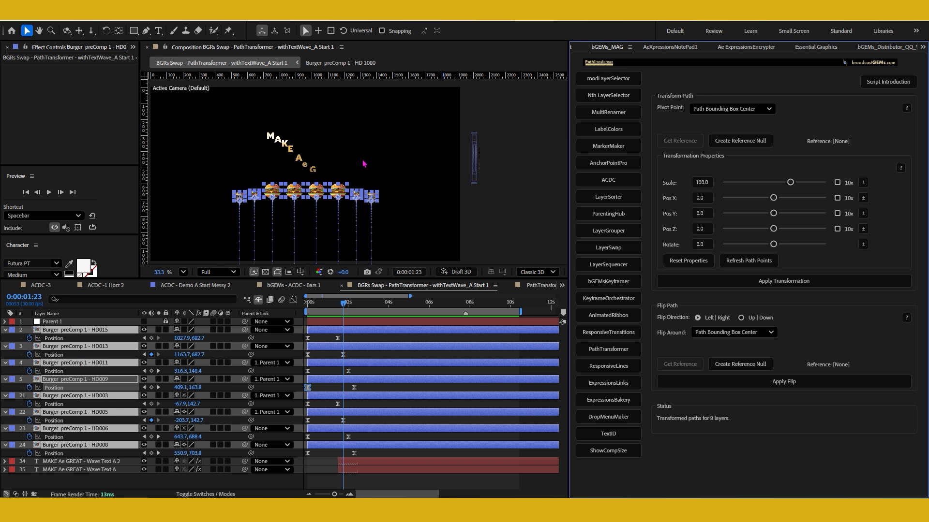
- Go to 0:00:03:02 and set PathTransformer's Pos Y value to 90.1
{"action": "scroll", "coordinate": [364, 164], "scroll_direction": "down", "scroll_amount": 1}
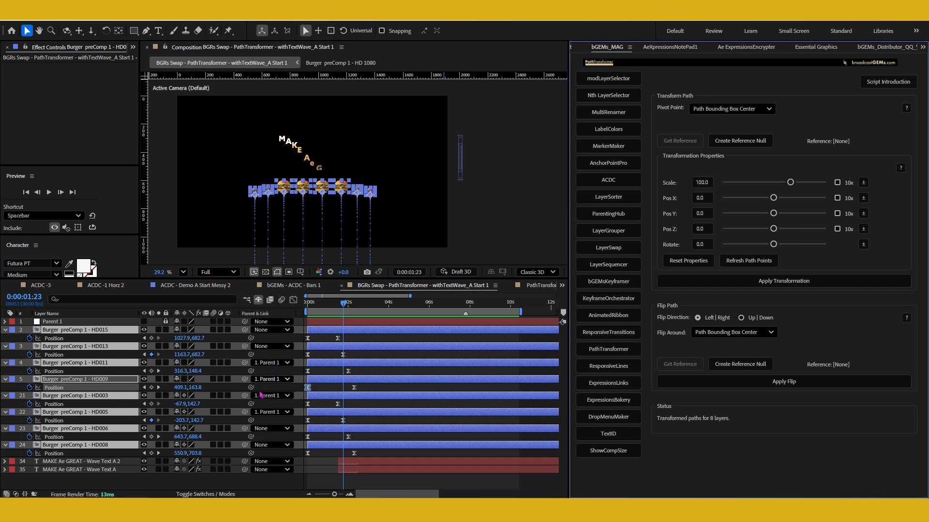
{"action": "left_click", "coordinate": [371, 303]}
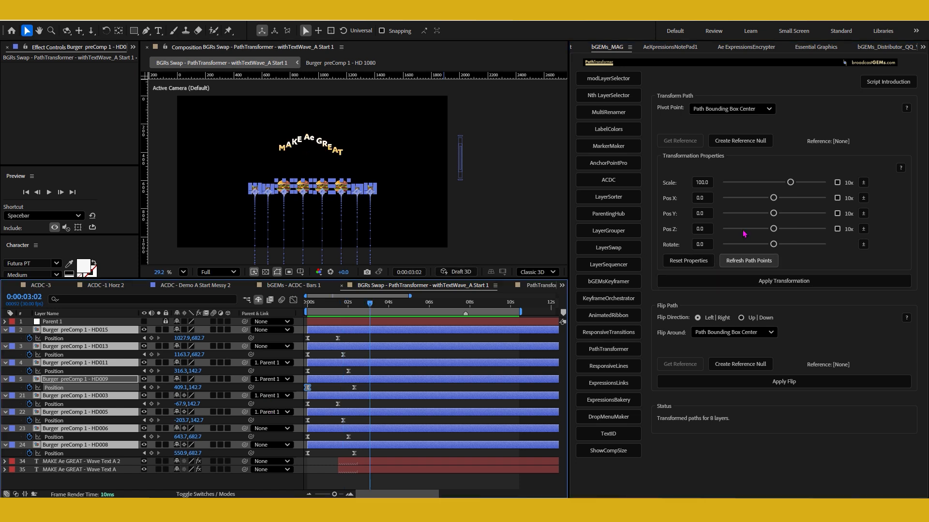
{"action": "left_click_drag", "start_coordinate": [790, 216], "coordinate": [796, 213]}
{"action": "scroll", "coordinate": [386, 227], "scroll_direction": "down", "scroll_amount": 1}
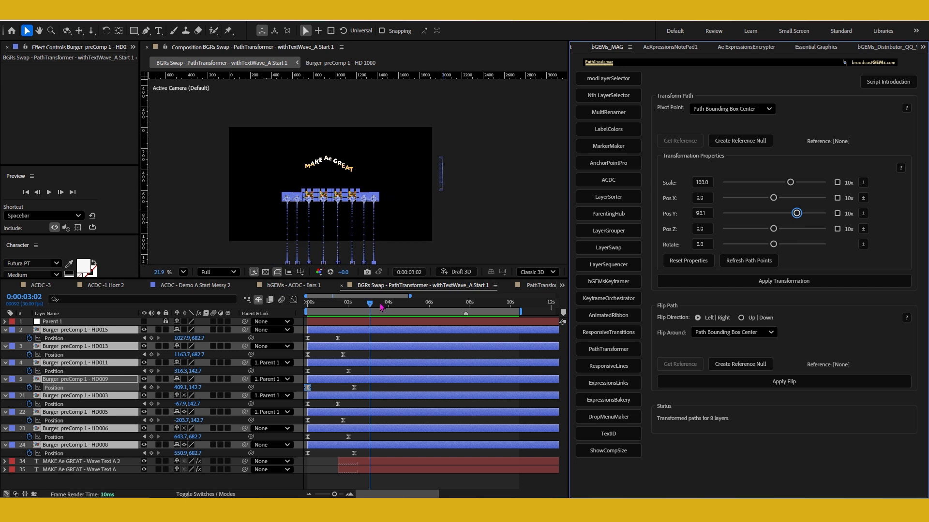
- Play the animation from the start, go to 0:00:01:15 and hide the layer paths in the composition view
{"action": "key", "text": "Home"}
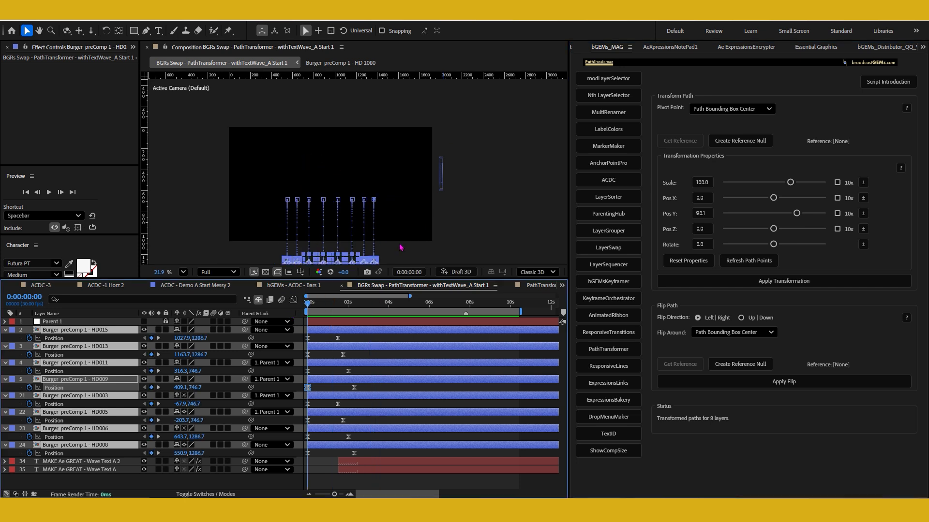
{"action": "key", "text": "space"}
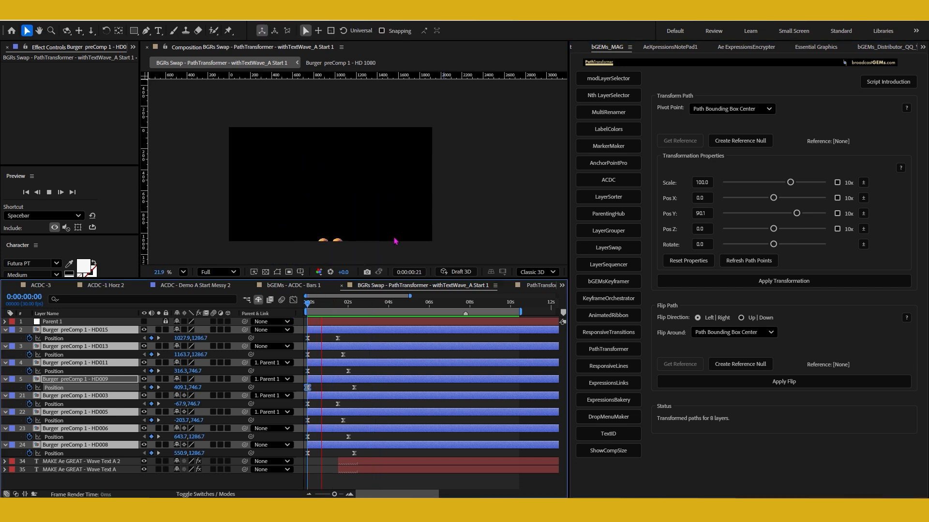
{"action": "key", "text": "space"}
{"action": "left_click_drag", "start_coordinate": [312, 303], "coordinate": [339, 312]}
{"action": "left_click", "coordinate": [277, 272]}
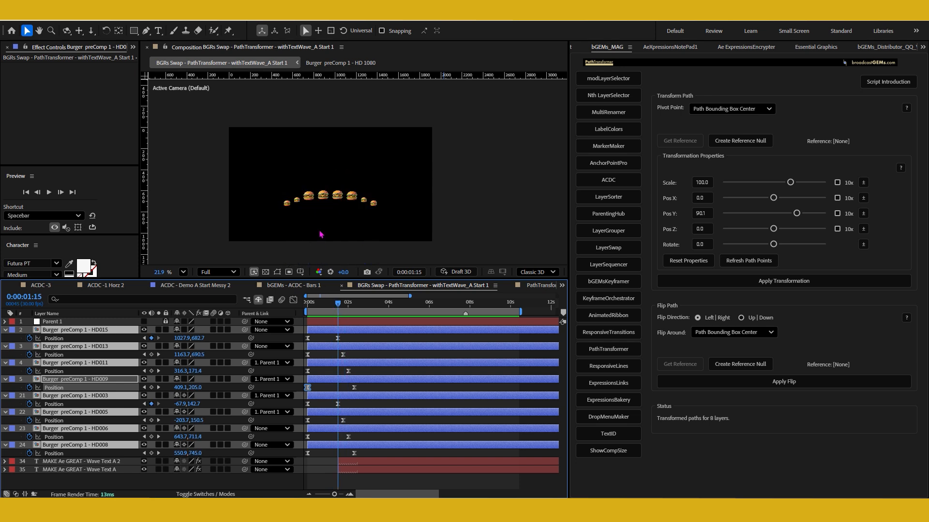
- Examine the burgers' staggered arrival against the text and KeyframeOrchestrator's position stagger settings, ending back in PathTransformer
{"action": "left_click_drag", "start_coordinate": [340, 305], "coordinate": [347, 305]}
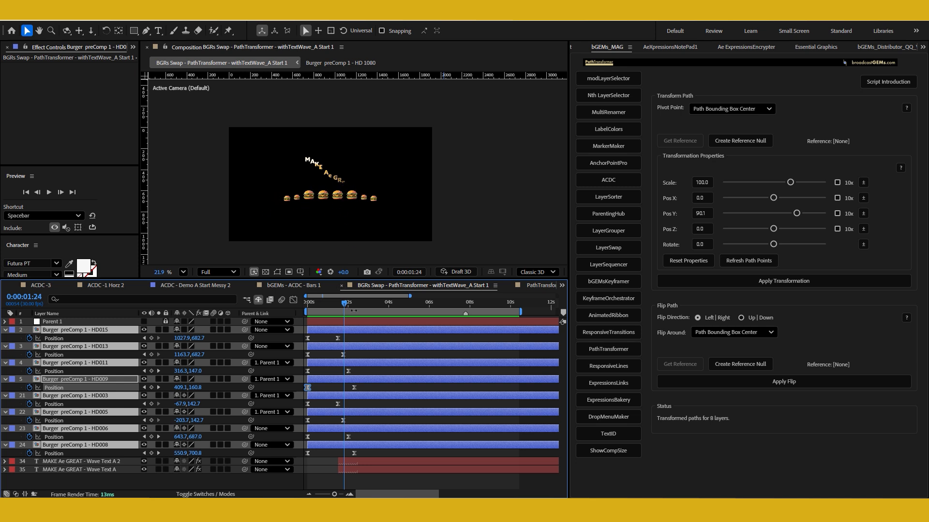
{"action": "mouse_move", "coordinate": [347, 303]}
{"action": "left_mouse_down"}
{"action": "mouse_move", "coordinate": [369, 306]}
{"action": "mouse_move", "coordinate": [337, 308]}
{"action": "left_mouse_up"}
{"action": "key", "text": "space"}
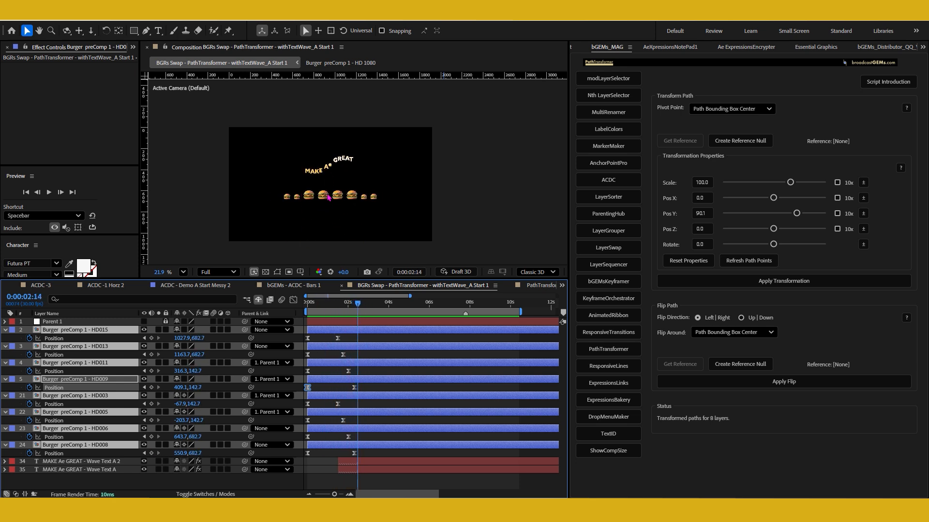
{"action": "left_click_drag", "start_coordinate": [358, 303], "coordinate": [342, 305]}
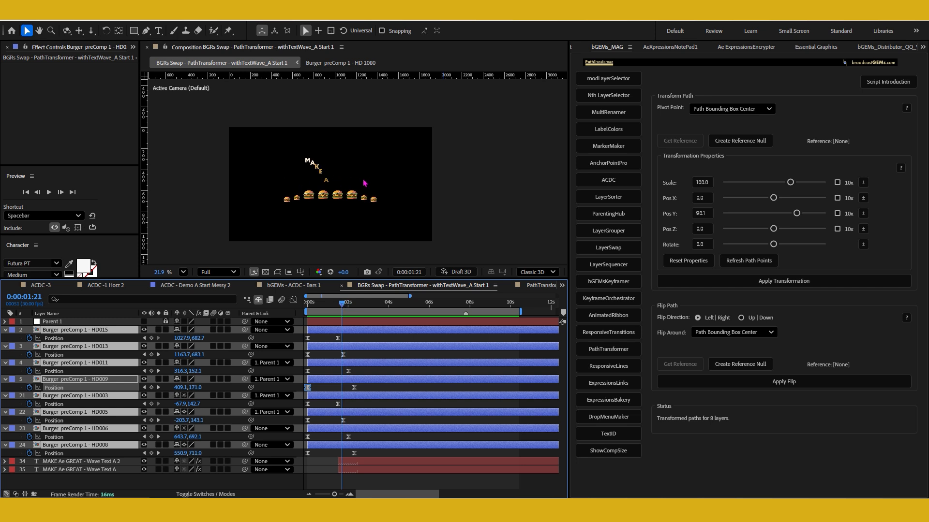
{"action": "left_click_drag", "start_coordinate": [339, 310], "coordinate": [360, 352]}
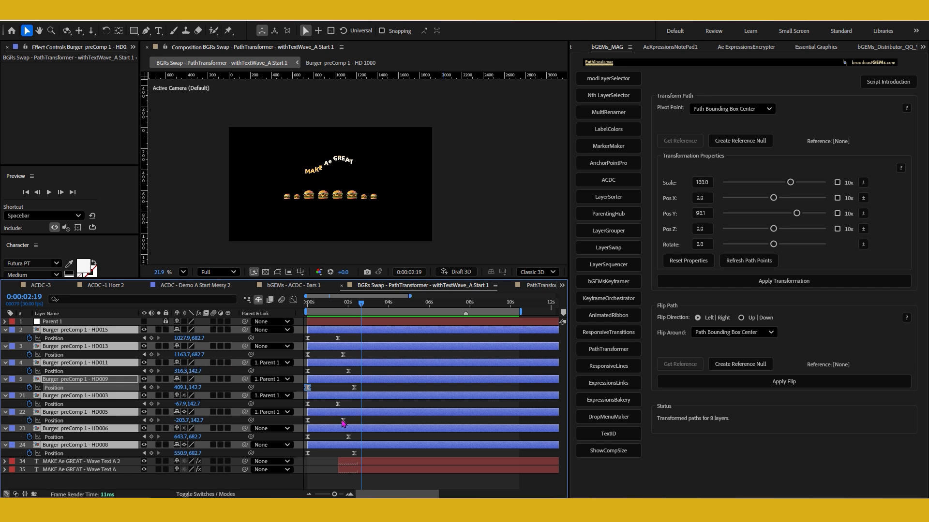
{"action": "left_click", "coordinate": [611, 300]}
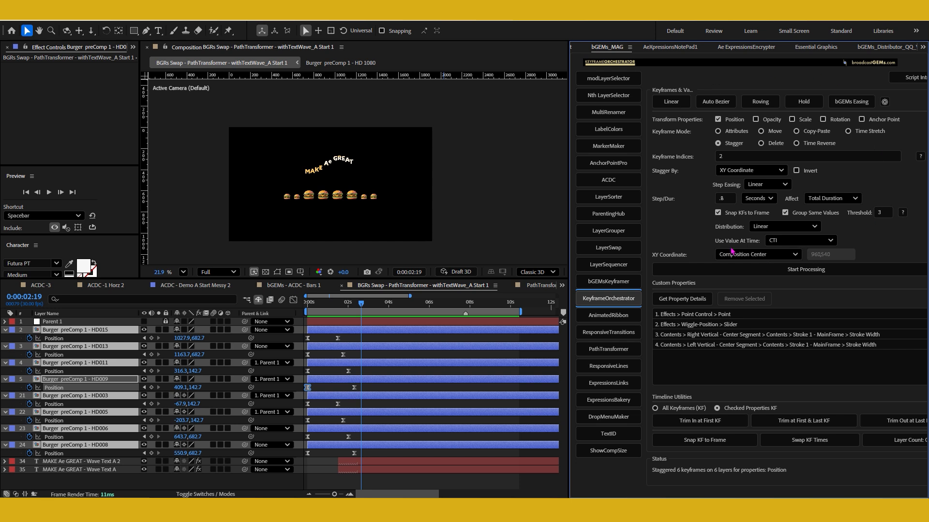
{"action": "left_click", "coordinate": [615, 352]}
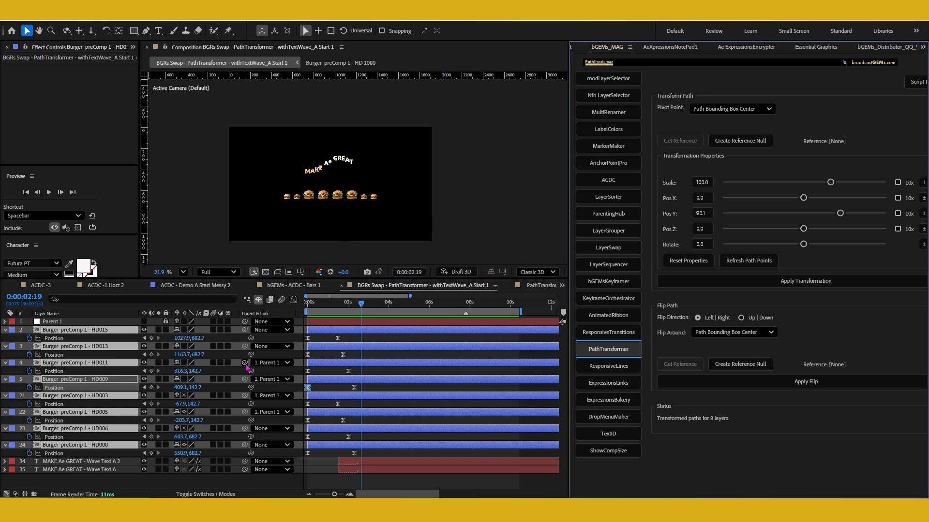
- Unparent the selected burger layers from Parent 1 and check their positions around 0:00:01:22
{"action": "left_click", "coordinate": [245, 364], "text": "ctrl"}
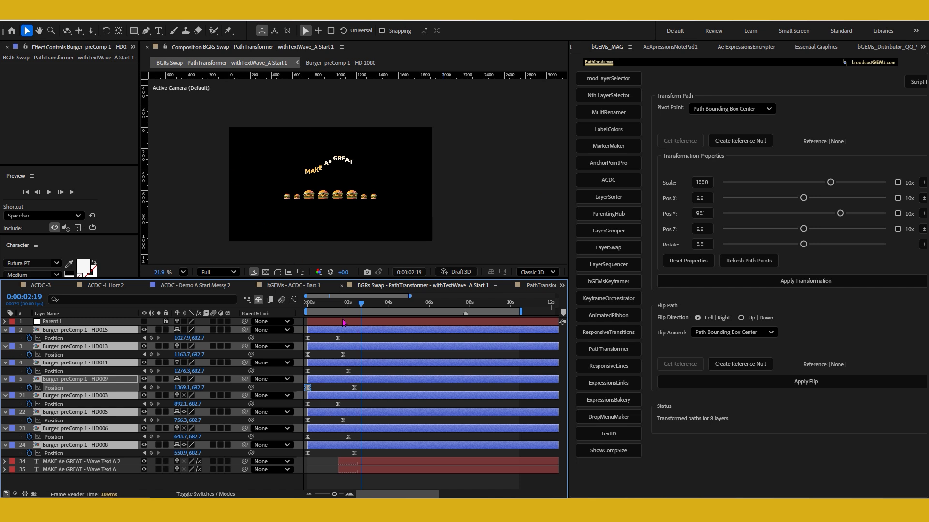
{"action": "left_click_drag", "start_coordinate": [320, 306], "coordinate": [343, 324]}
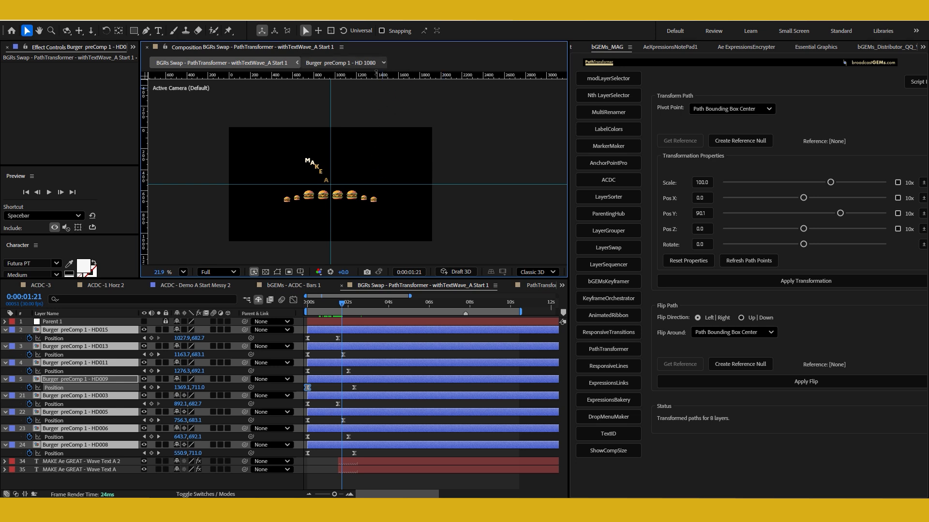
{"action": "mouse_move", "coordinate": [345, 304]}
{"action": "left_mouse_down"}
{"action": "mouse_move", "coordinate": [369, 319]}
{"action": "mouse_move", "coordinate": [359, 306]}
{"action": "mouse_move", "coordinate": [343, 310]}
{"action": "left_mouse_up"}
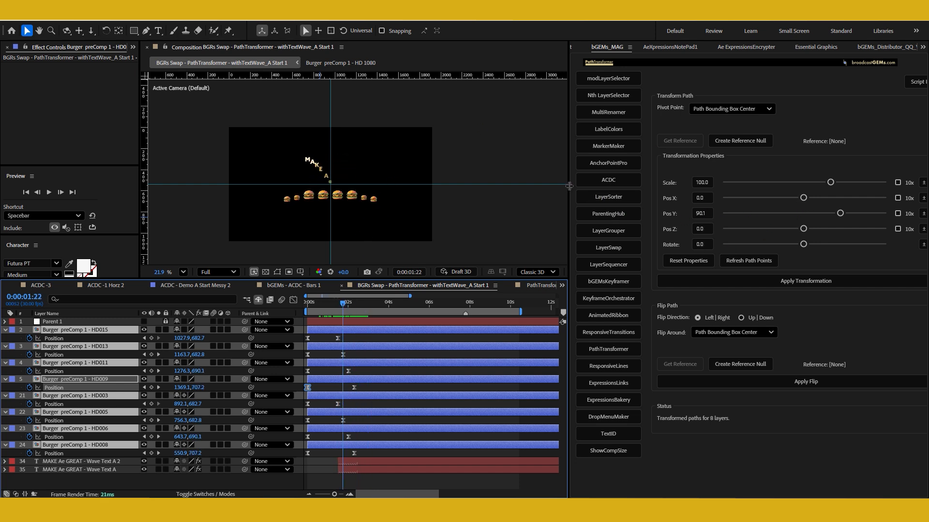
- Set Pos Y to -65 and apply the path transformation twice to the eight selected burger layers
{"action": "left_click_drag", "start_coordinate": [569, 186], "coordinate": [560, 185]}
{"action": "left_click_drag", "start_coordinate": [817, 213], "coordinate": [760, 214]}
{"action": "left_click", "coordinate": [745, 282]}
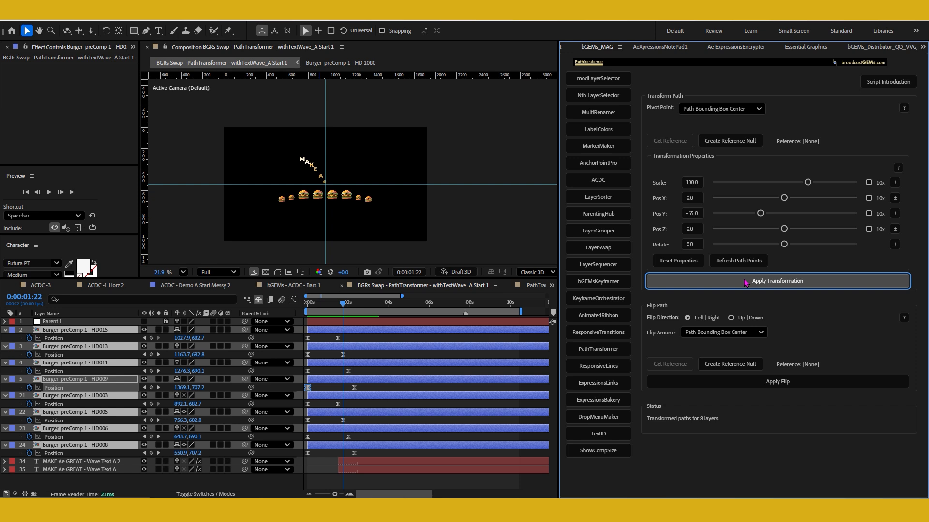
{"action": "left_click", "coordinate": [746, 282]}
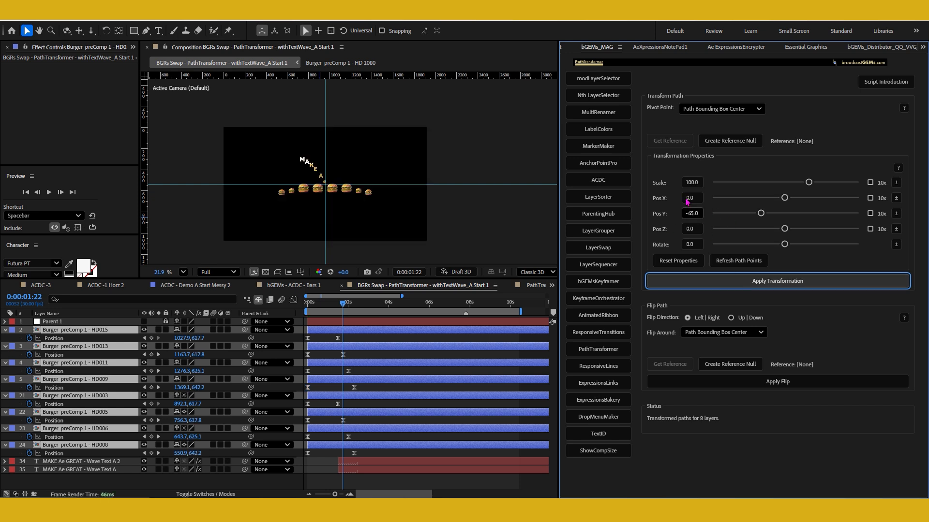
{"action": "left_click", "coordinate": [687, 182]}
{"action": "left_click", "coordinate": [761, 284]}
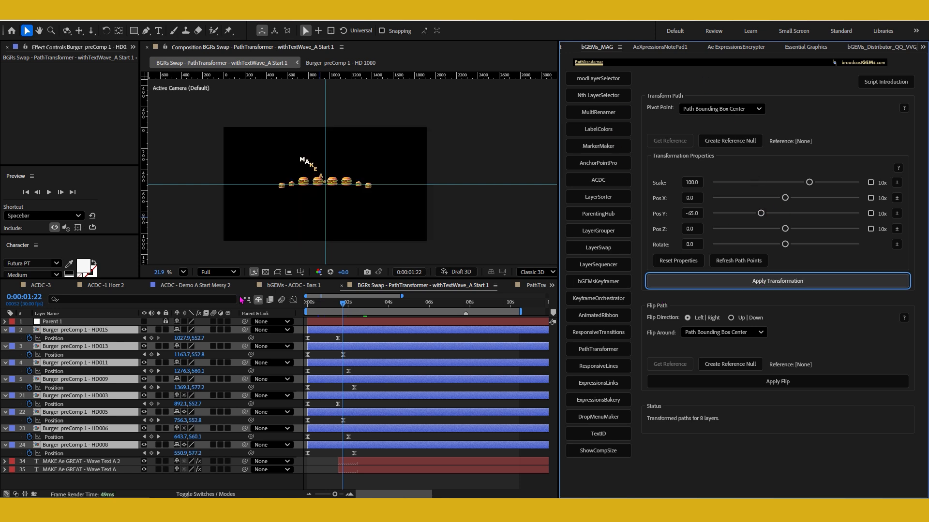
- Play back the shifted burger animation from the start and return to 0:00:00:00
{"action": "left_click_drag", "start_coordinate": [322, 304], "coordinate": [296, 308]}
{"action": "key", "text": "space"}
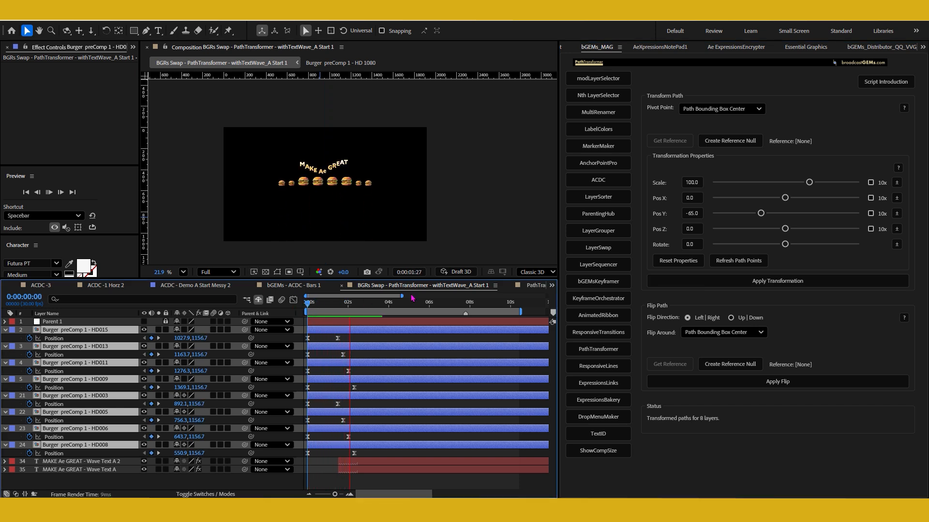
{"action": "key", "text": "space"}
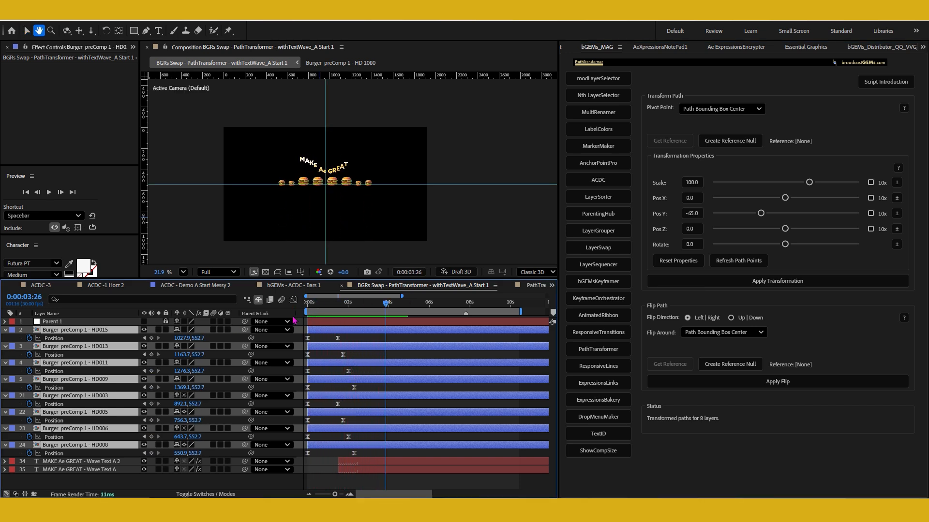
{"action": "left_click_drag", "start_coordinate": [338, 305], "coordinate": [297, 303]}
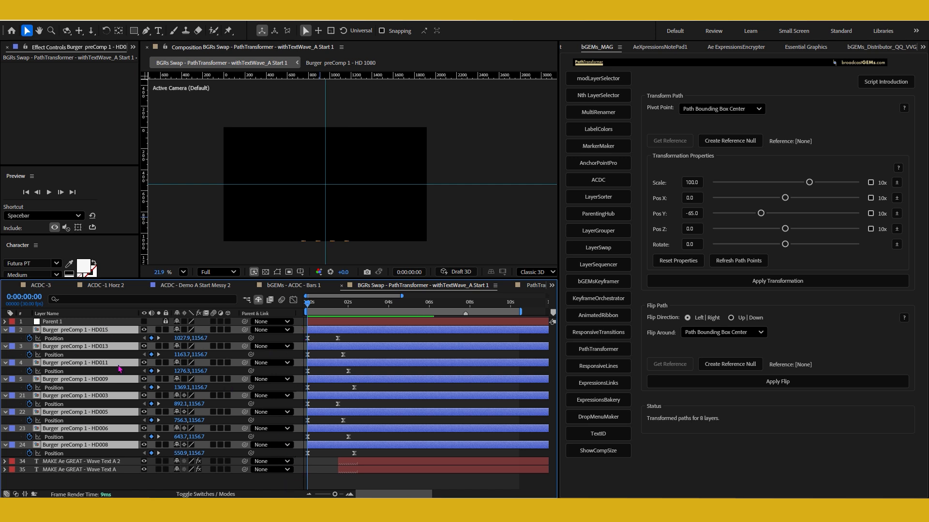
- Set the Y position of all selected burger layers to 1169.7 at the first keyframe, and deselect the layers
{"action": "left_click_drag", "start_coordinate": [203, 370], "coordinate": [207, 371]}
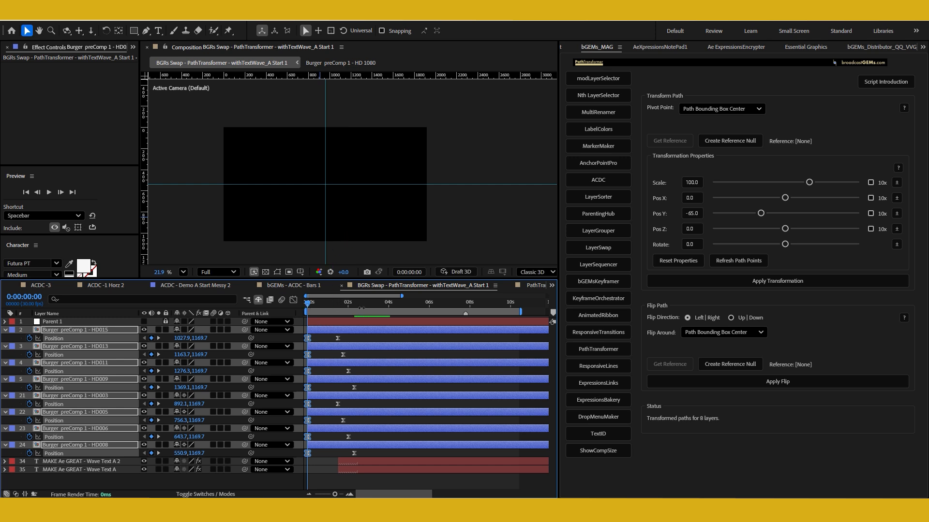
{"action": "key", "text": "h"}
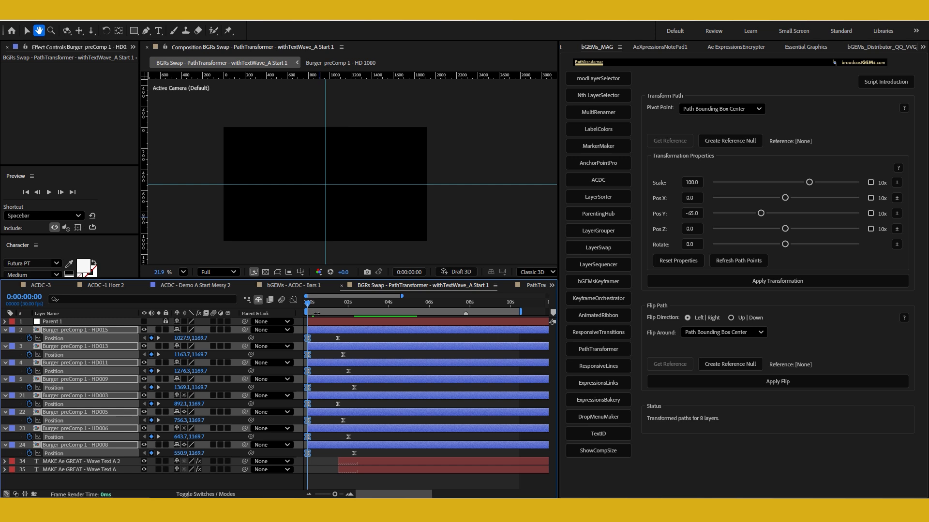
{"action": "key", "text": "v"}
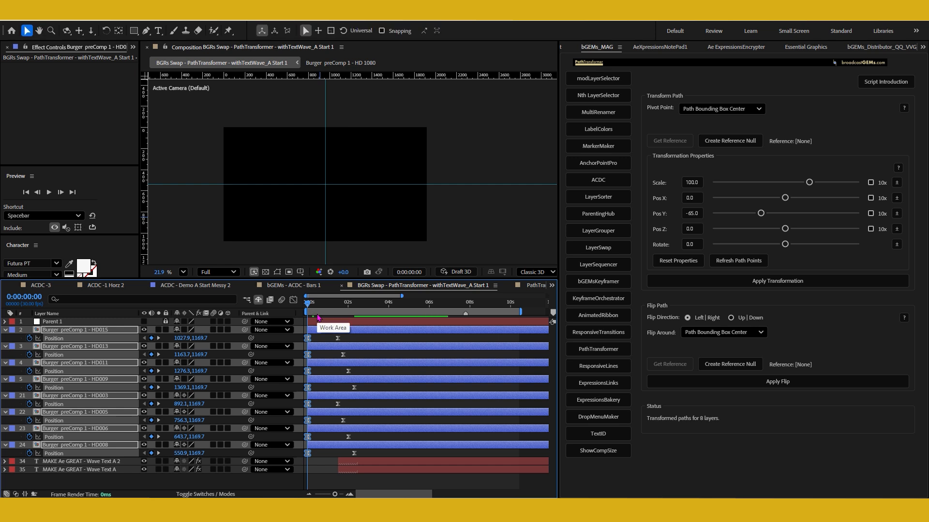
{"action": "left_click", "coordinate": [315, 357]}
- Preview the corrected animation, stop at 0:00:01:20 and reset PathTransformer's transformation properties
{"action": "key", "text": "space"}
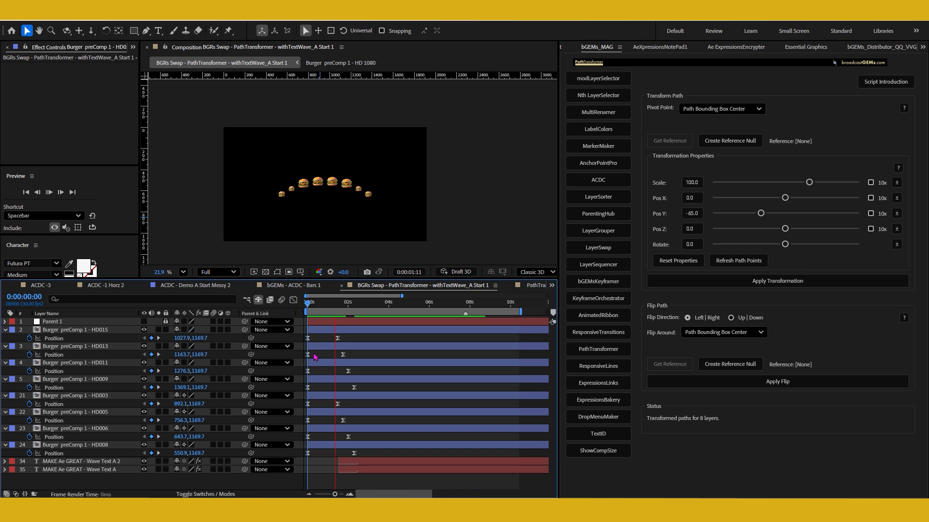
{"action": "key", "text": "space"}
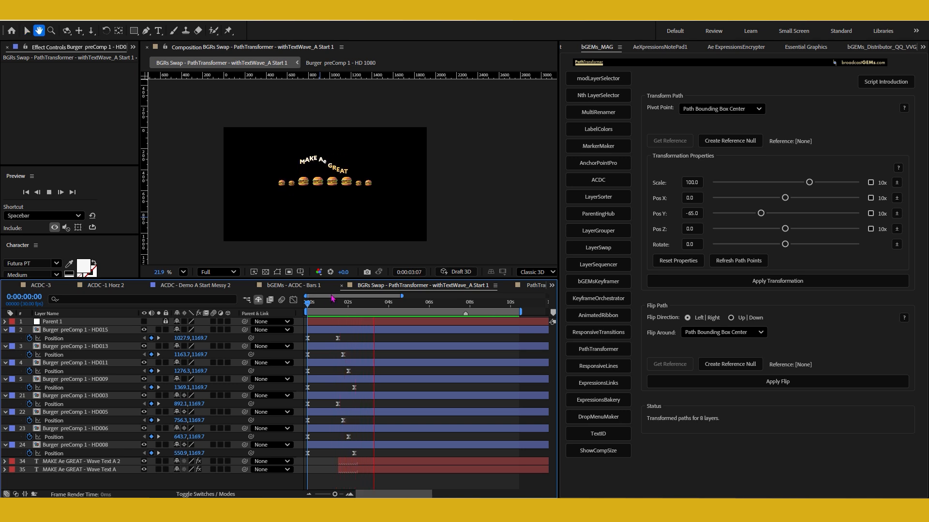
{"action": "left_click_drag", "start_coordinate": [318, 303], "coordinate": [341, 304]}
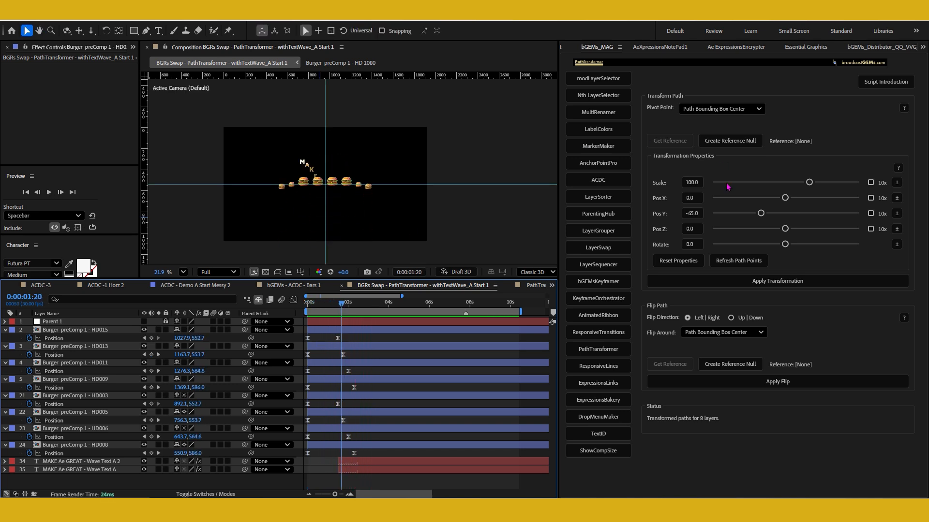
{"action": "left_click", "coordinate": [677, 260]}
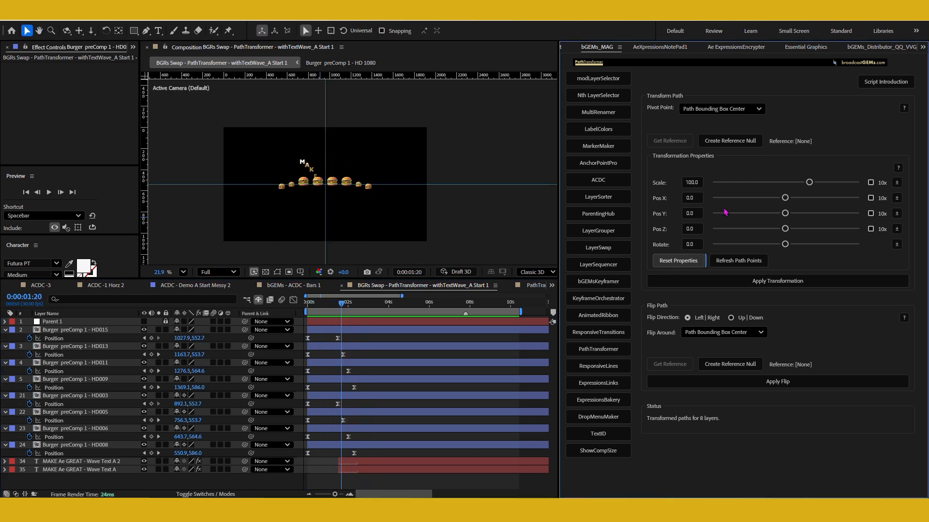
- Try a Pos X value of 14.5 while flipping its sign back and forth, and reset the properties
{"action": "left_click_drag", "start_coordinate": [790, 197], "coordinate": [790, 197]}
{"action": "left_click", "coordinate": [896, 199]}
{"action": "left_click", "coordinate": [896, 199]}
{"action": "left_click", "coordinate": [896, 199]}
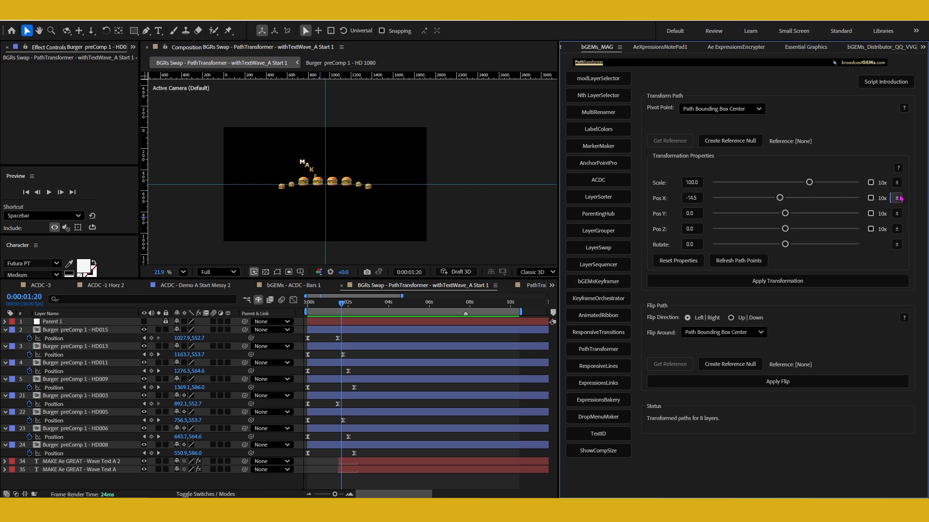
{"action": "left_click", "coordinate": [897, 199]}
{"action": "left_click", "coordinate": [677, 261]}
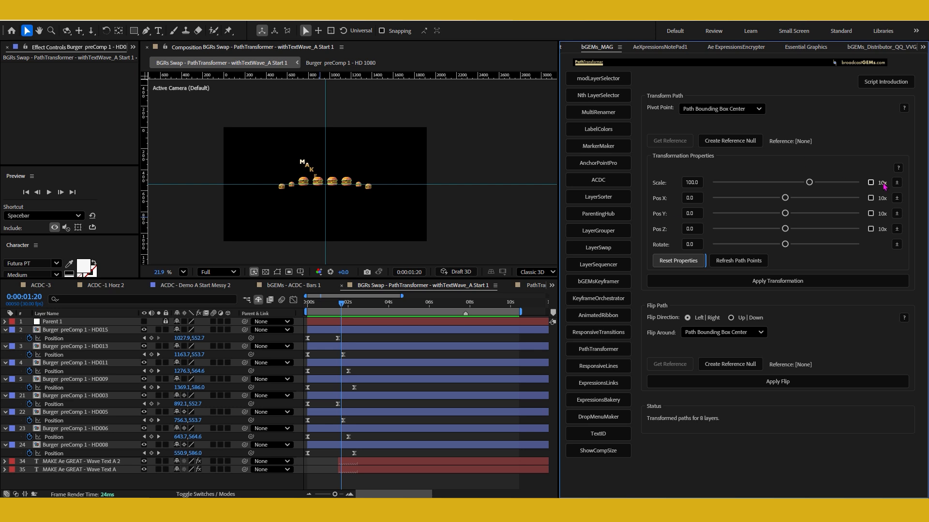
- Try Pos X at 200 and with its 10x slider range switched on and off, and reset the properties
{"action": "left_click_drag", "start_coordinate": [785, 198], "coordinate": [857, 197]}
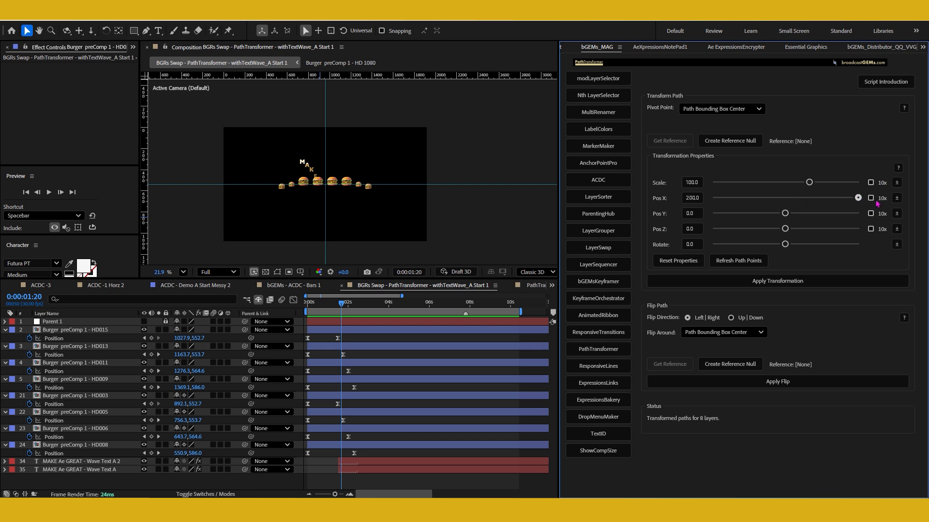
{"action": "left_click", "coordinate": [871, 199]}
{"action": "left_click_drag", "start_coordinate": [793, 204], "coordinate": [808, 209]}
{"action": "left_click_drag", "start_coordinate": [807, 198], "coordinate": [871, 209]}
{"action": "left_click", "coordinate": [871, 199]}
{"action": "left_click_drag", "start_coordinate": [858, 198], "coordinate": [798, 208]}
{"action": "left_click", "coordinate": [678, 261]}
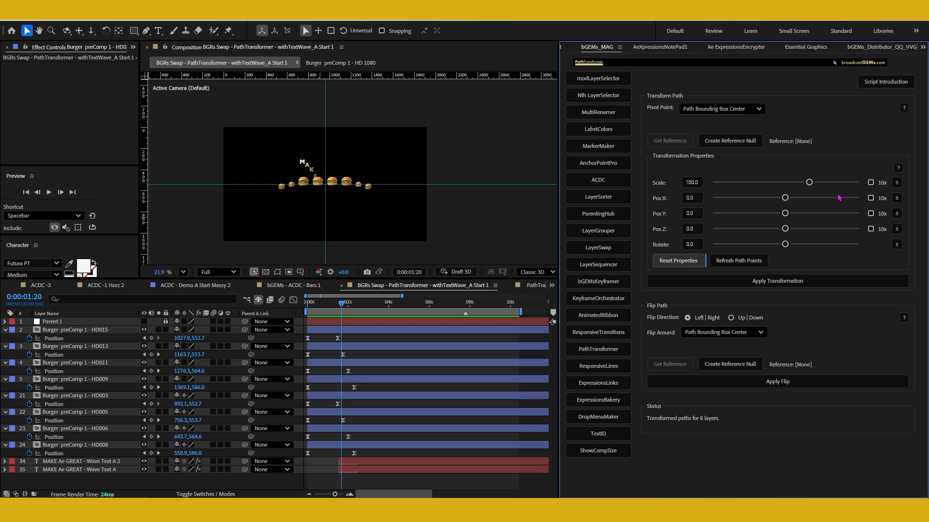
- Open the composition "PathTransformer - Circular Path 2 - Start"
{"action": "left_click", "coordinate": [551, 285]}
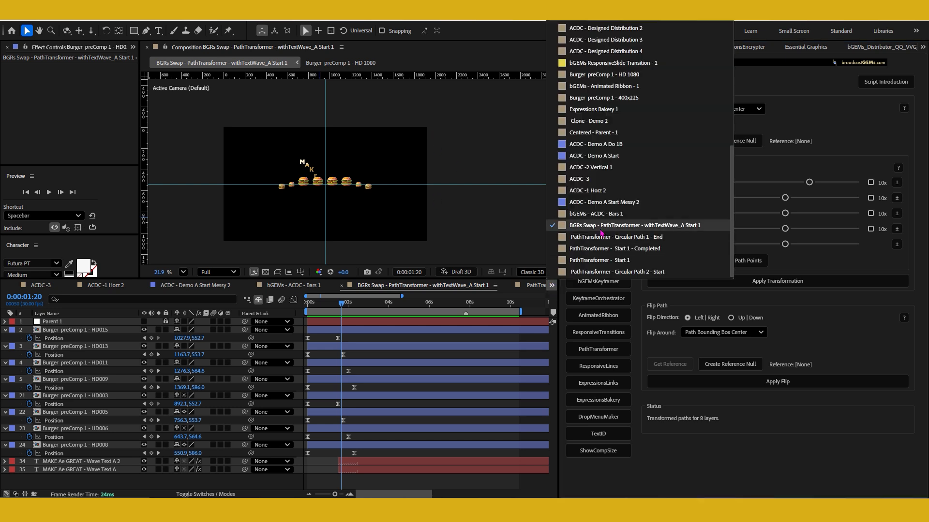
{"action": "left_click", "coordinate": [589, 261]}
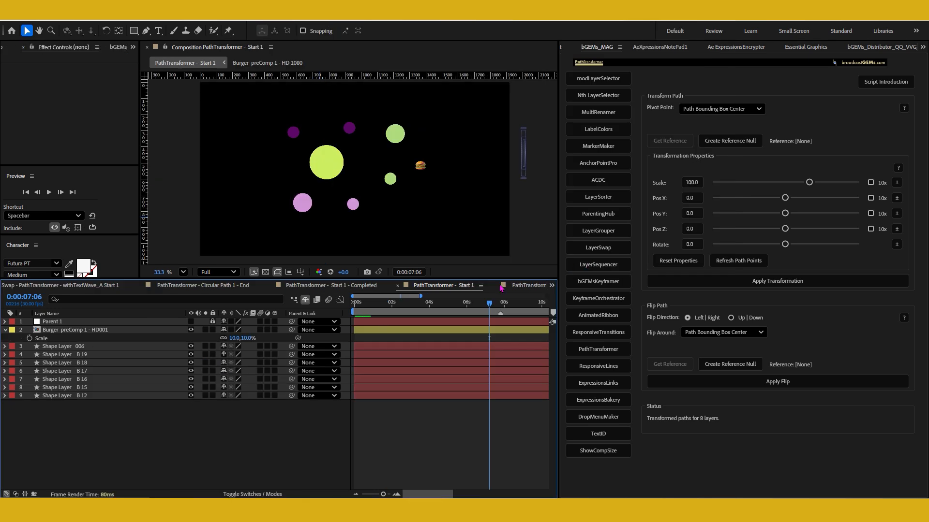
{"action": "left_click", "coordinate": [552, 286]}
{"action": "left_click", "coordinate": [600, 272]}
- Preview the circular path animation from the start and reveal the Position properties of both layers
{"action": "key", "text": "Home"}
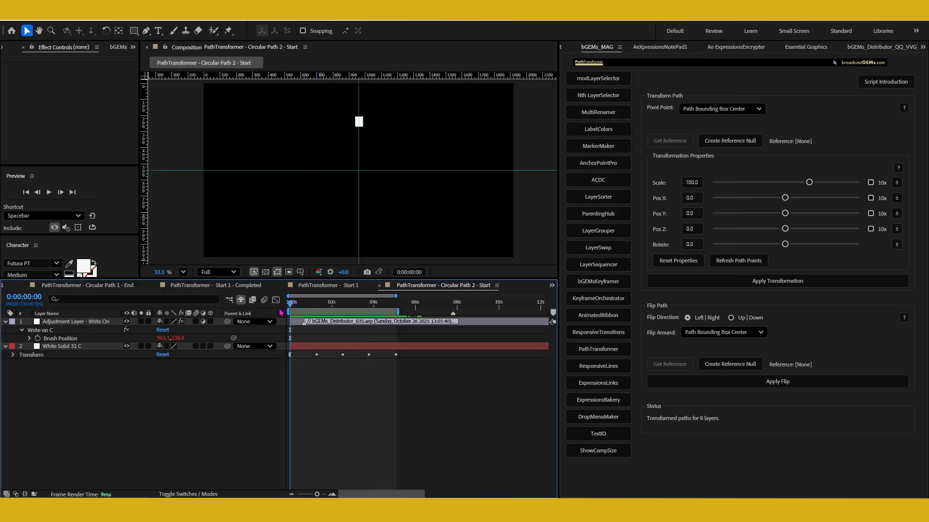
{"action": "key", "text": "space"}
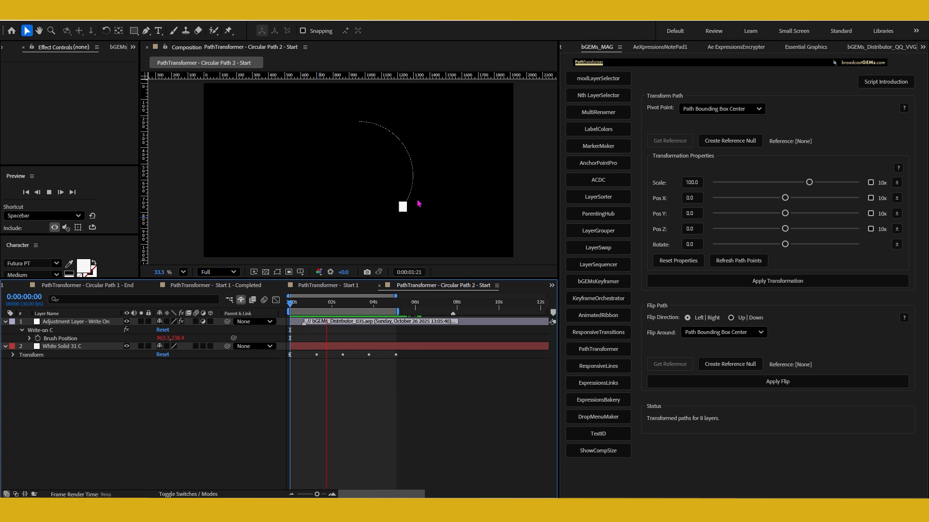
{"action": "key", "text": "space"}
{"action": "key", "text": "p"}
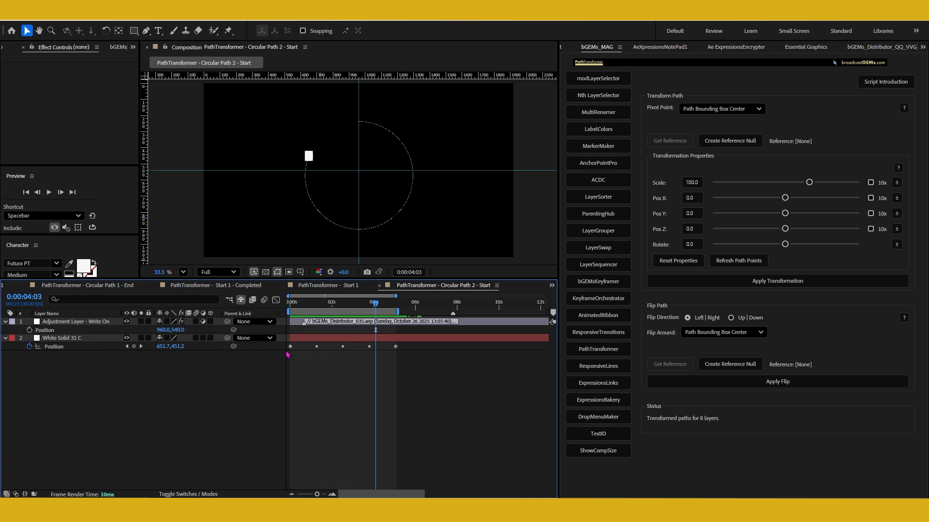
{"action": "key", "text": "Home"}
{"action": "key", "text": "space"}
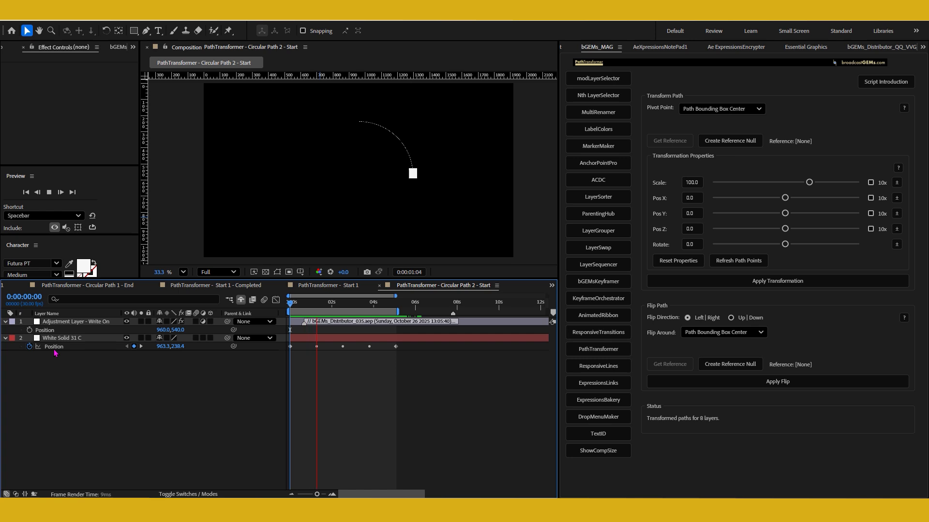
- Examine the Write-on C effect on the adjustment layer and expand its properties in the timeline
{"action": "left_click", "coordinate": [72, 321]}
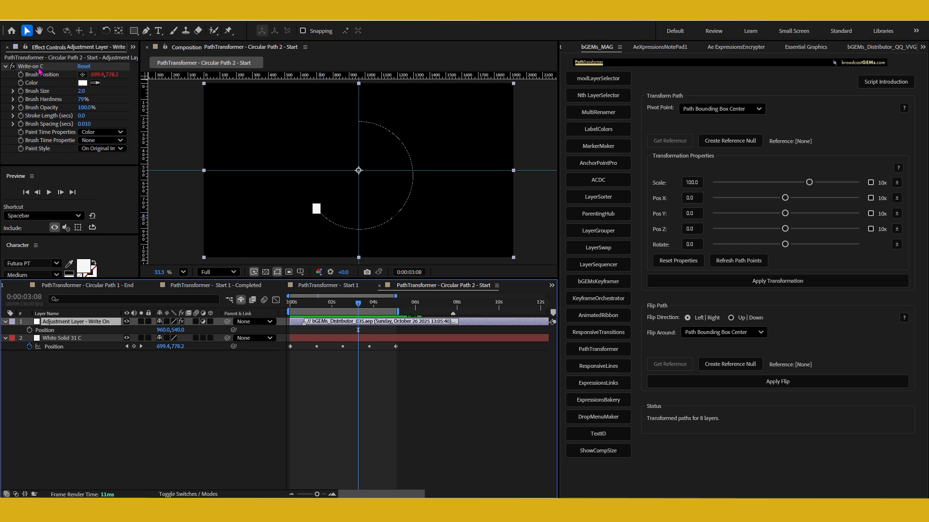
{"action": "left_click", "coordinate": [4, 64]}
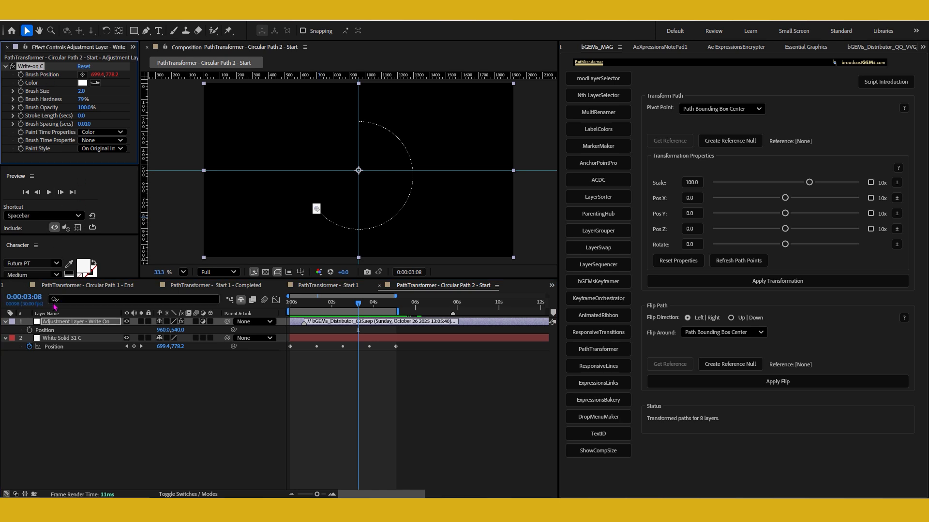
{"action": "left_click", "coordinate": [88, 341]}
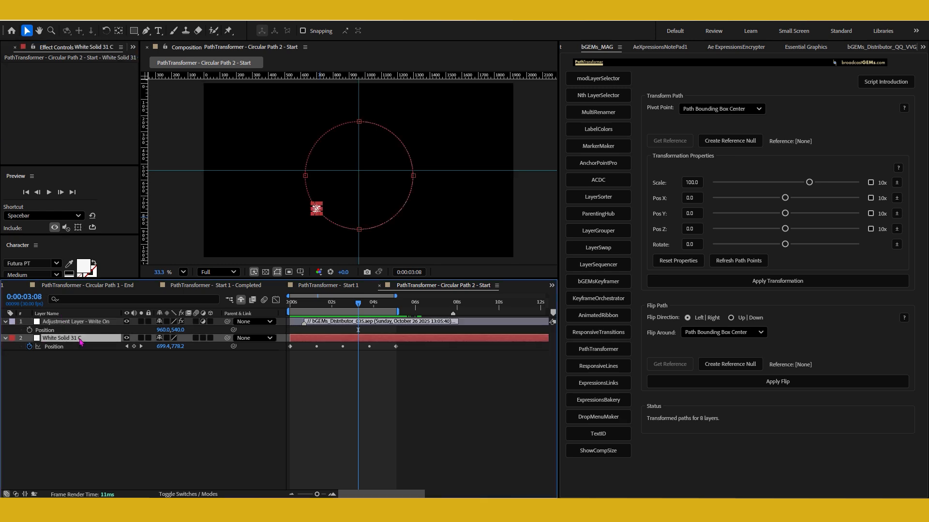
{"action": "left_click", "coordinate": [92, 322]}
{"action": "key", "text": "e"}
{"action": "left_click", "coordinate": [21, 330]}
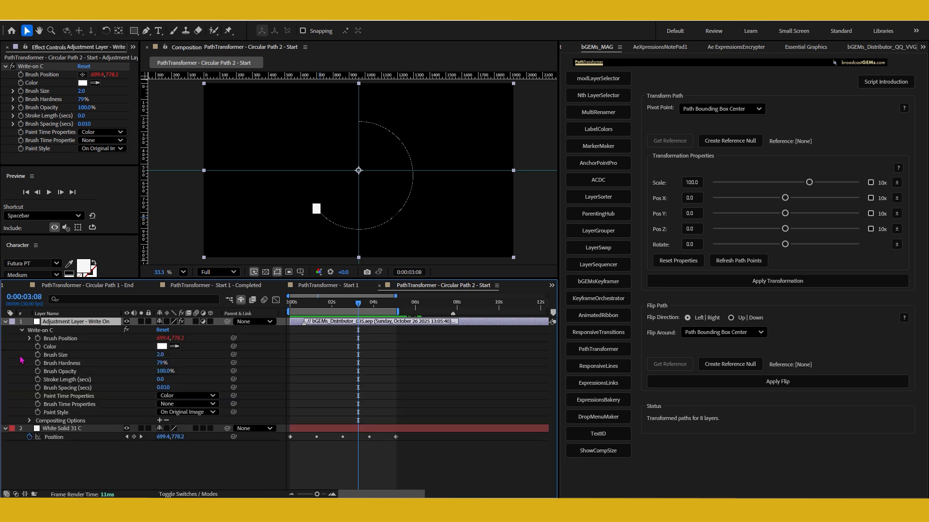
- Read the Brush Position expression of Write-on C down to its final reference line, and collapse the effect
{"action": "left_click", "coordinate": [30, 338]}
{"action": "left_click", "coordinate": [395, 371]}
{"action": "left_click", "coordinate": [409, 380]}
{"action": "scroll", "coordinate": [426, 389], "scroll_direction": "down", "scroll_amount": 4}
{"action": "scroll", "coordinate": [432, 393], "scroll_direction": "down", "scroll_amount": 5}
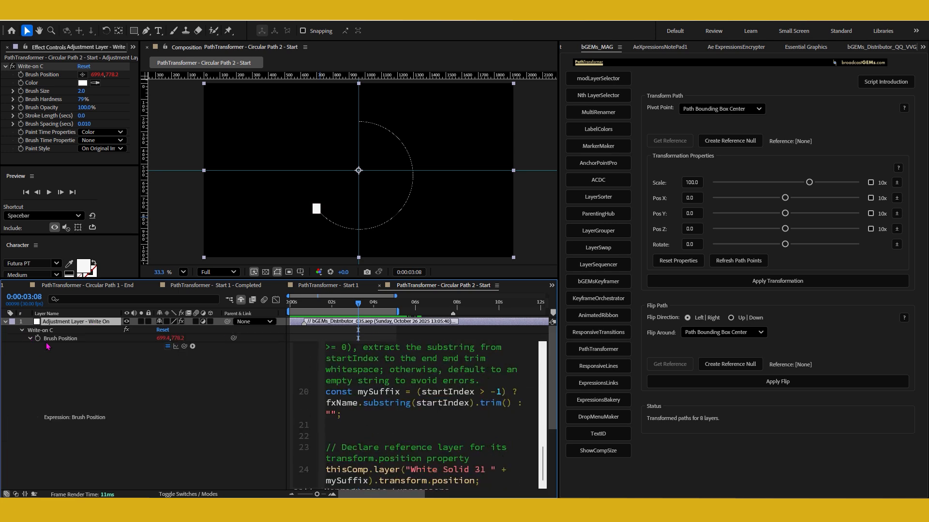
{"action": "left_click", "coordinate": [29, 340]}
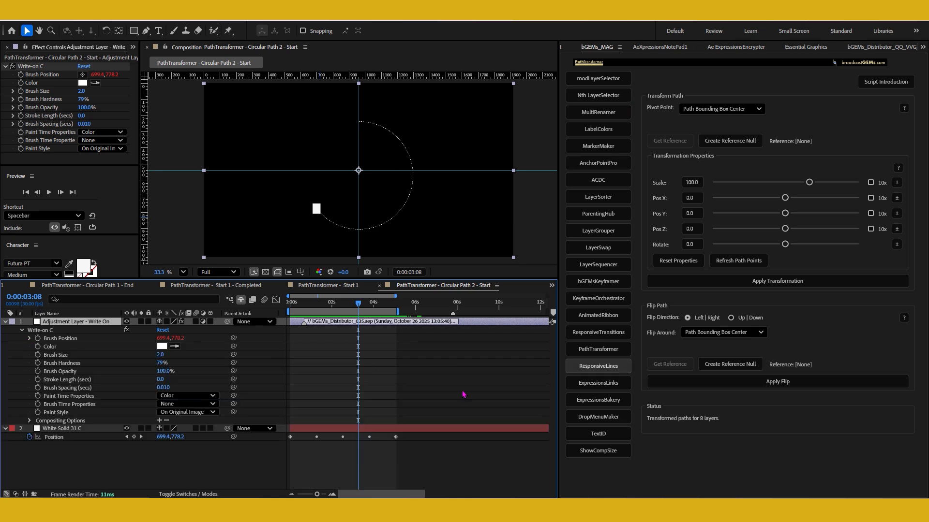
{"action": "left_click", "coordinate": [22, 331]}
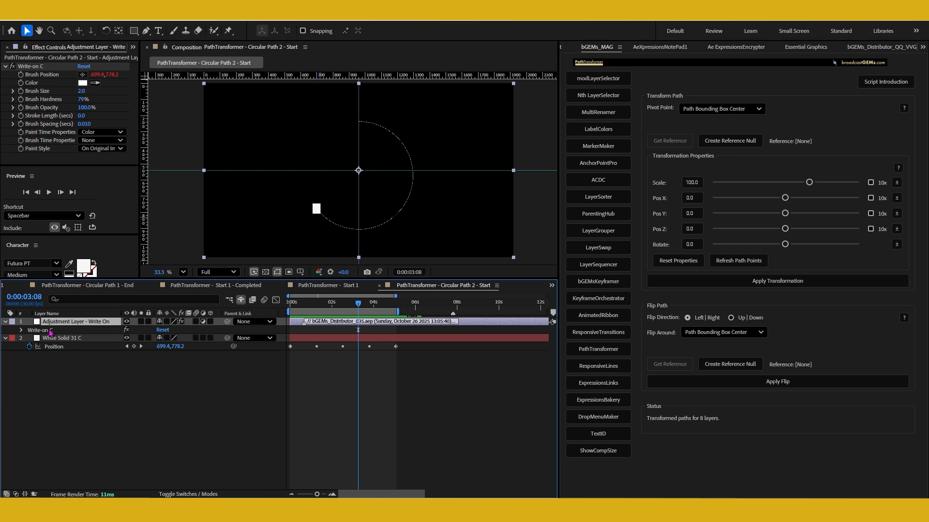
- Review the circular motion of White Solid 31 C from the start, leaving the current time at 0:00:03:07
{"action": "left_click", "coordinate": [57, 338]}
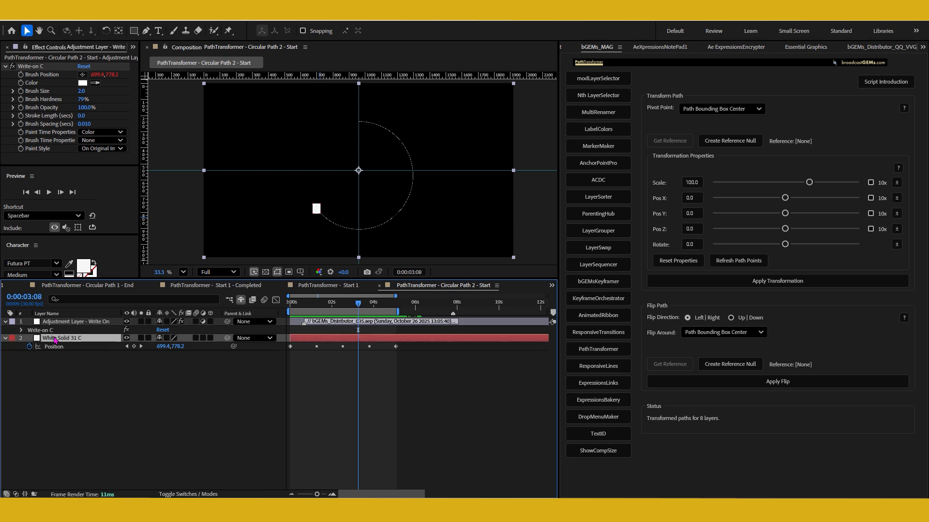
{"action": "left_click", "coordinate": [290, 303]}
{"action": "key", "text": "space"}
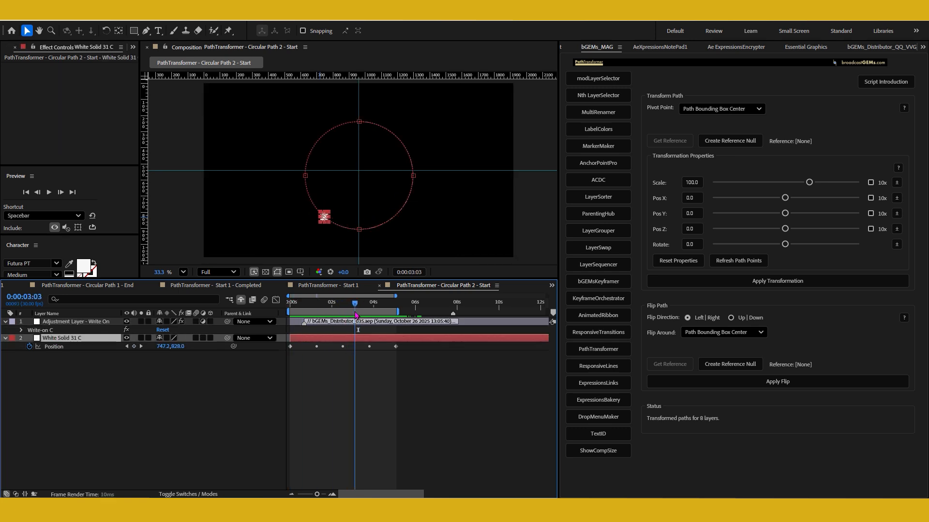
{"action": "left_click", "coordinate": [176, 406]}
{"action": "left_click_drag", "start_coordinate": [306, 309], "coordinate": [357, 323]}
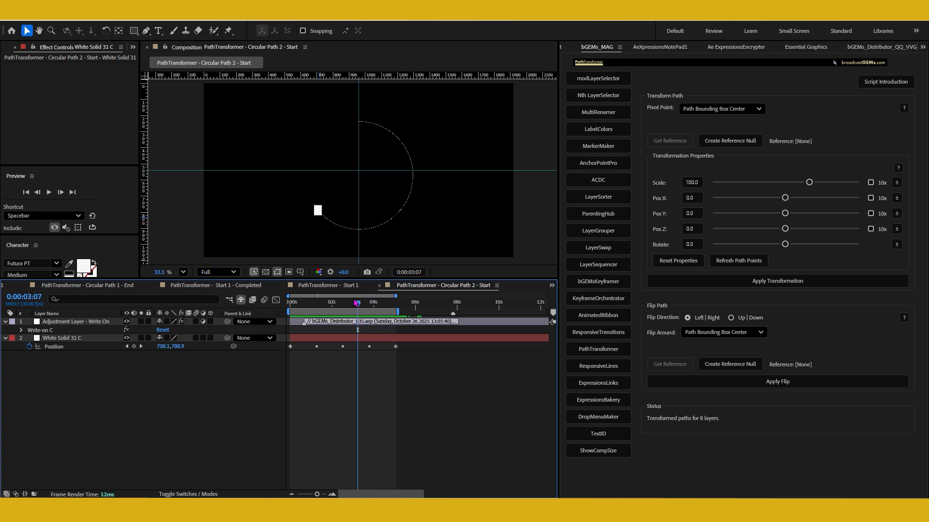
- Set the PathTransformer Scale value to 50
{"action": "left_click", "coordinate": [692, 183]}
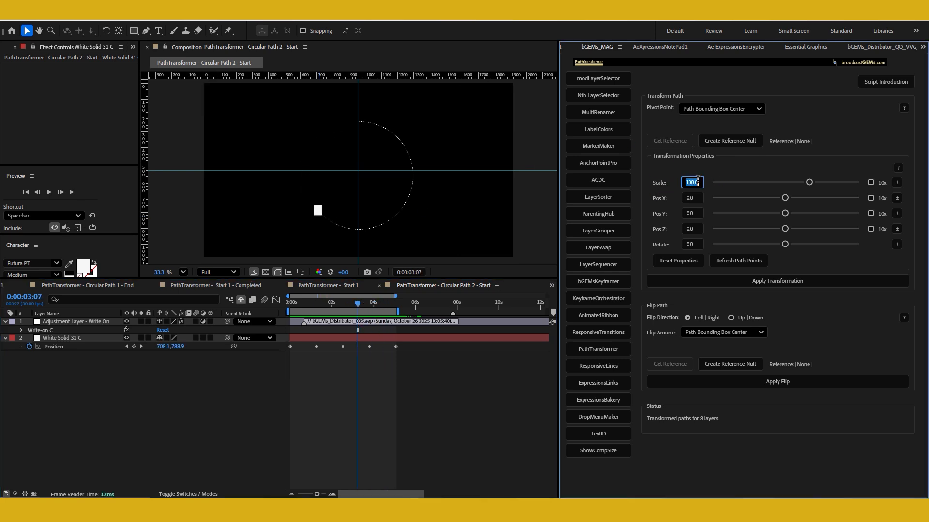
{"action": "type", "text": "50"}
{"action": "key", "text": "Return"}
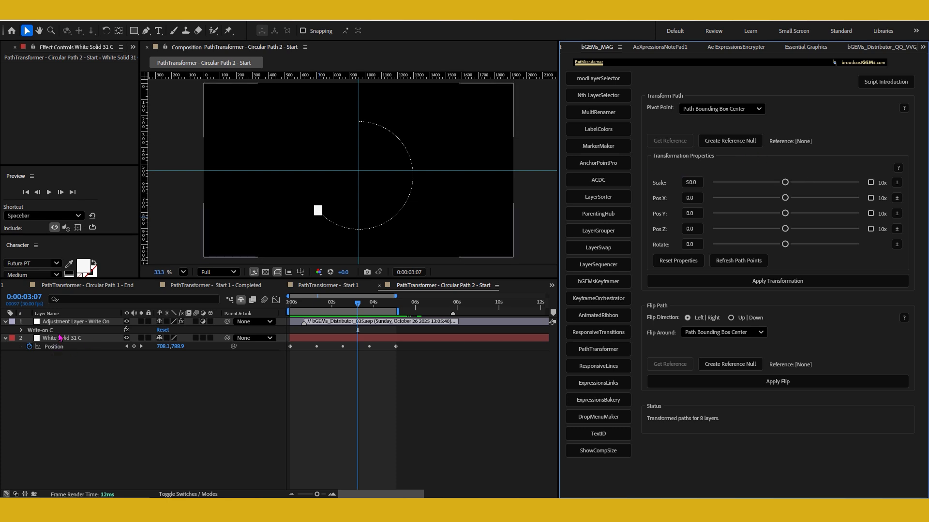
- Duplicate the White Solid 31 C layer and the adjustment layer's Write-on C effect
{"action": "left_click", "coordinate": [63, 340]}
{"action": "key", "text": "ctrl+d"}
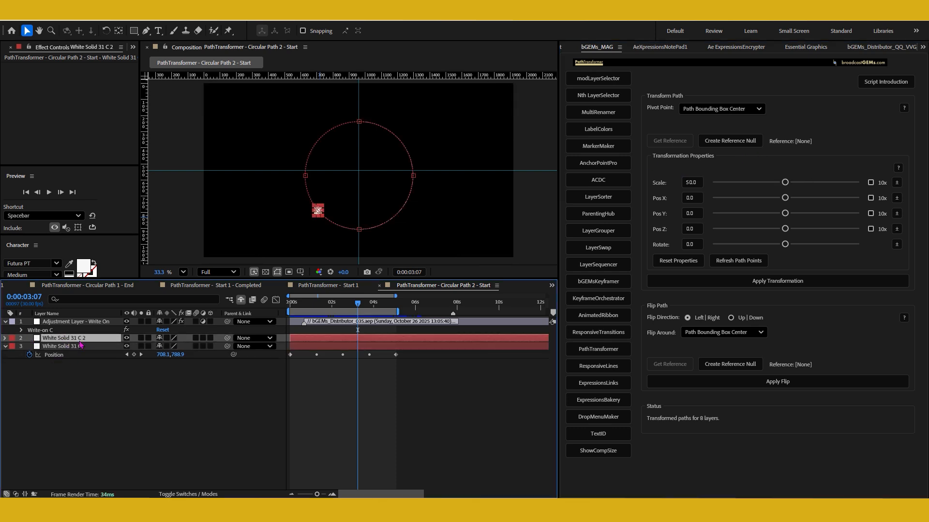
{"action": "left_click", "coordinate": [21, 331]}
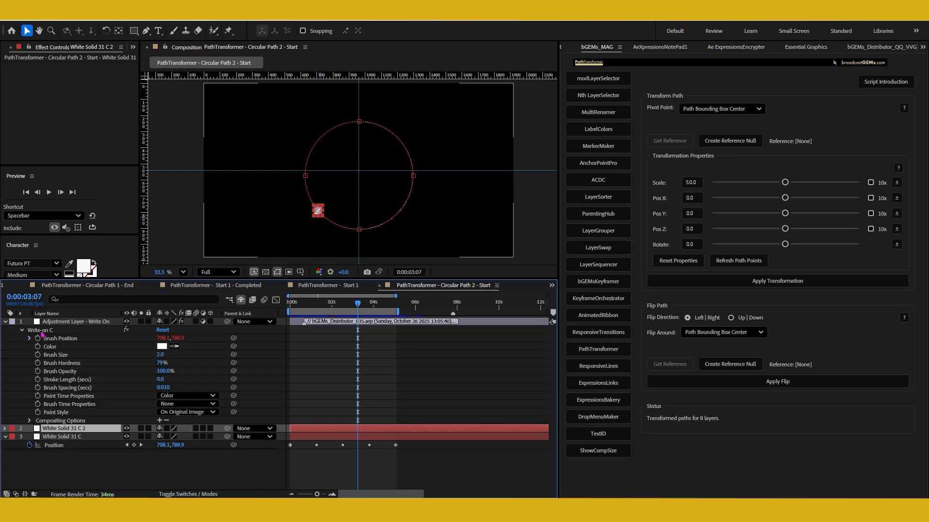
{"action": "left_click", "coordinate": [41, 332]}
{"action": "left_click", "coordinate": [22, 331]}
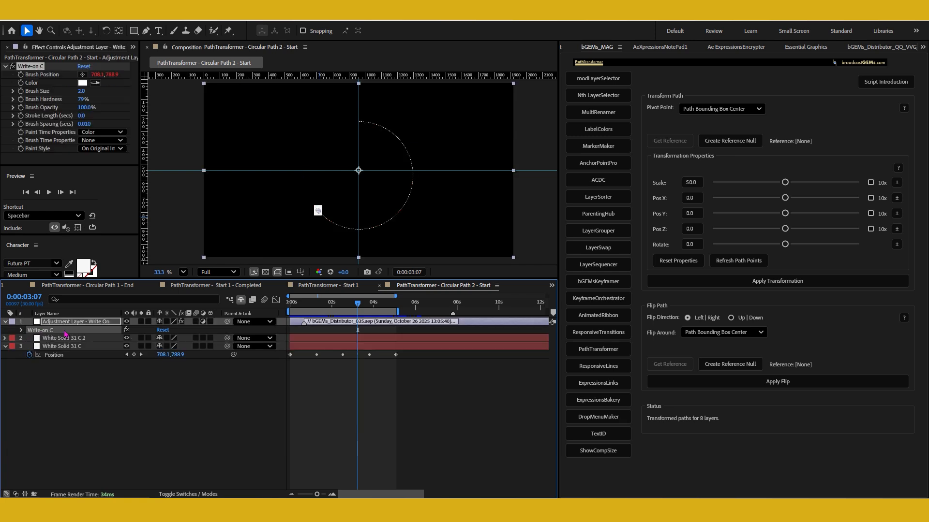
{"action": "key", "text": "ctrl+d"}
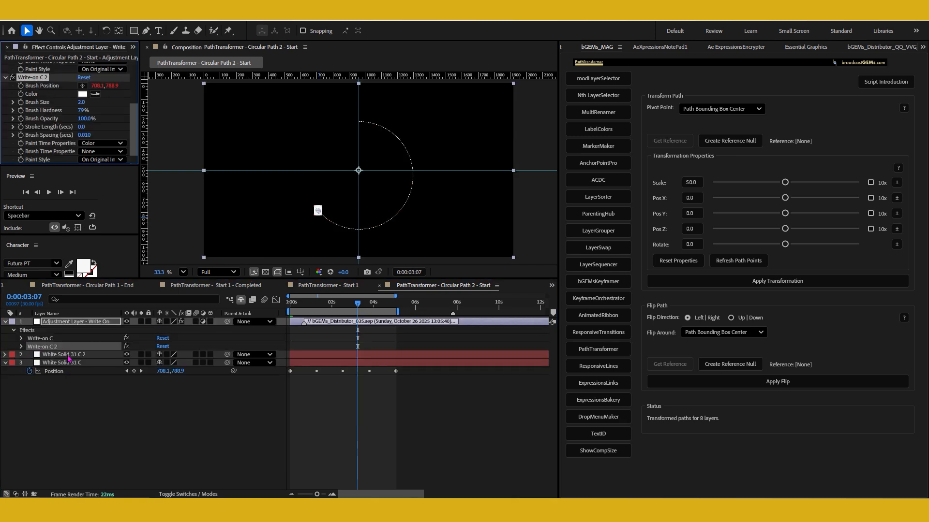
- Check the duplicated Write-on effect's Brush Position expression and reveal the duplicated solid's Position keyframes
{"action": "left_click", "coordinate": [21, 346]}
{"action": "left_click", "coordinate": [30, 356]}
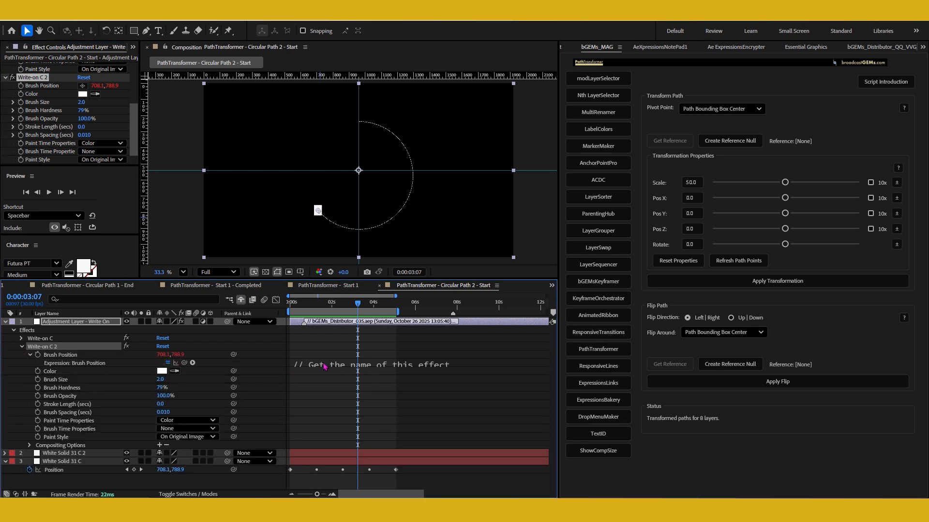
{"action": "left_click", "coordinate": [21, 347]}
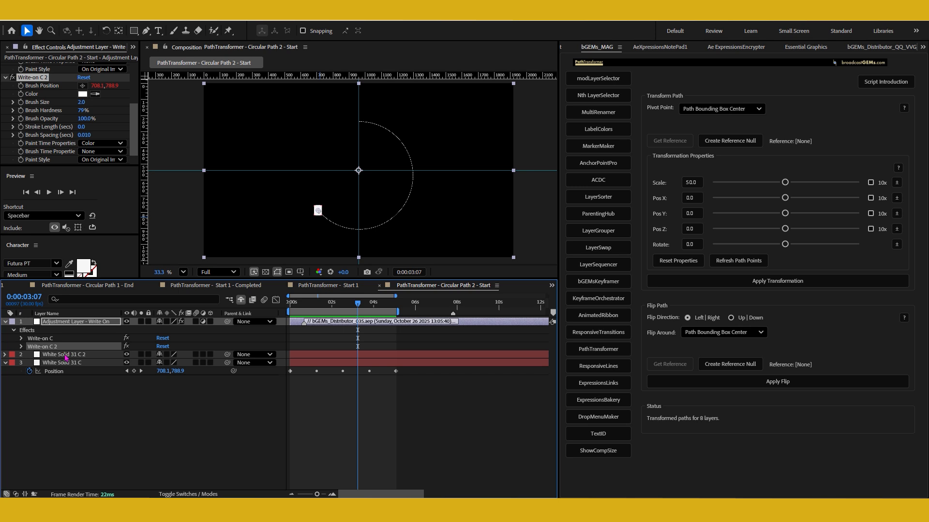
{"action": "left_click", "coordinate": [21, 347]}
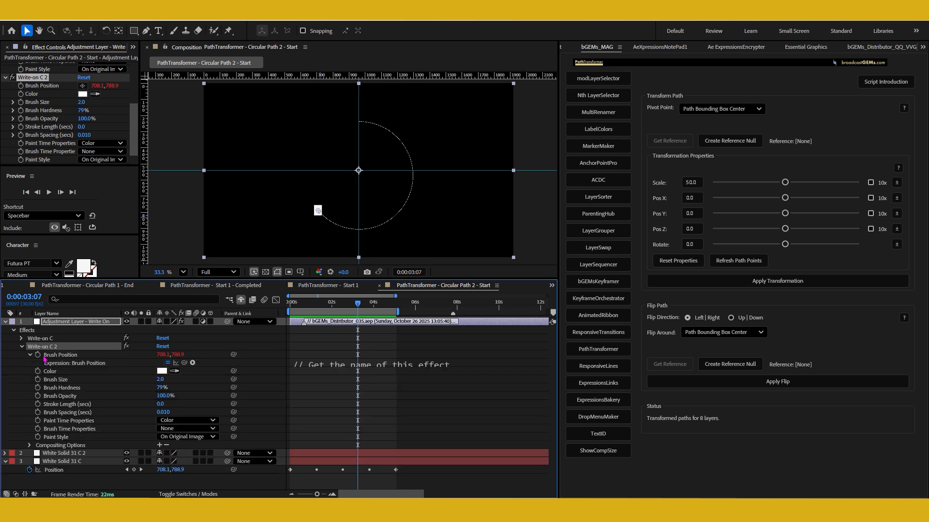
{"action": "left_click", "coordinate": [21, 347]}
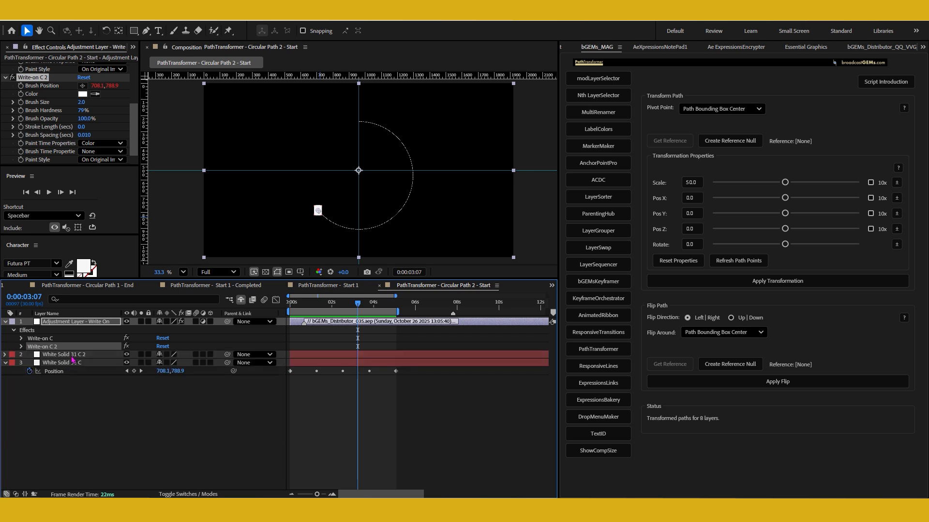
{"action": "left_click", "coordinate": [72, 355]}
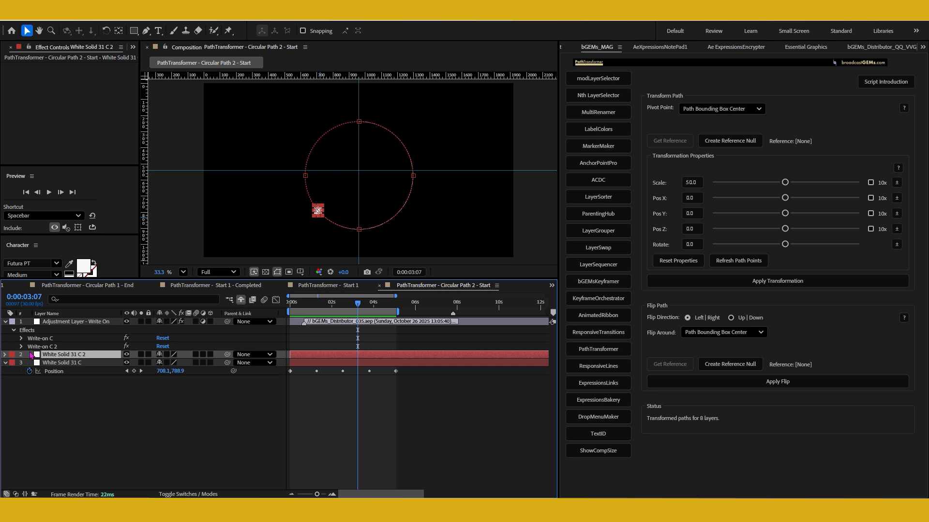
{"action": "key", "text": "p"}
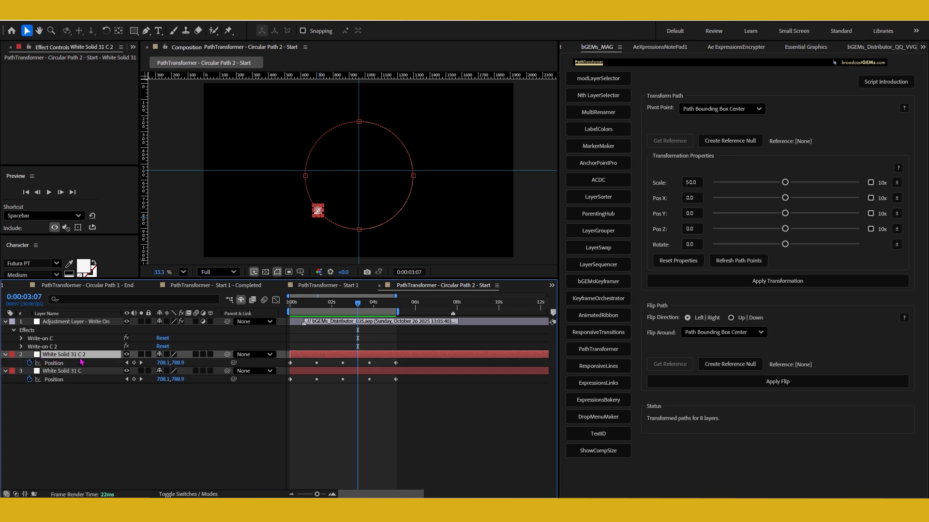
- Rename the duplicated effect as Write-on C2
{"action": "left_click", "coordinate": [63, 348]}
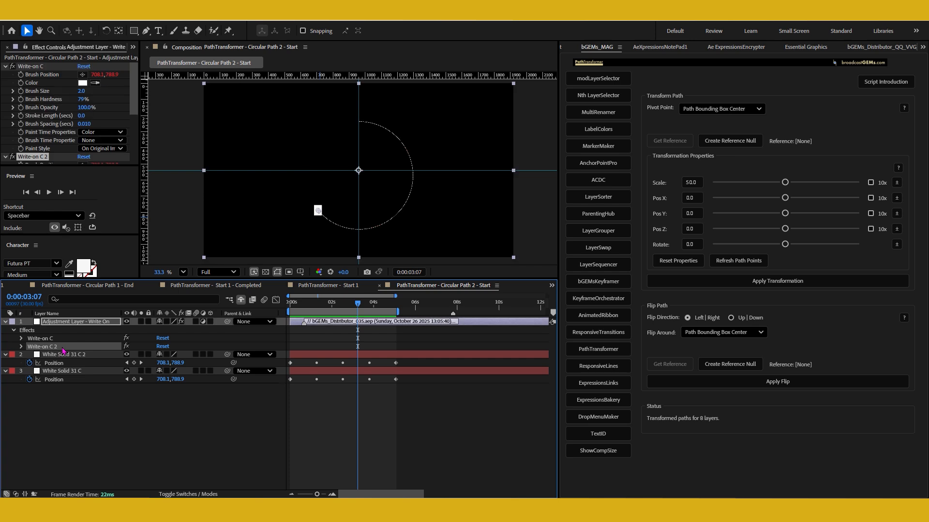
{"action": "key", "text": "Return"}
{"action": "key", "text": "Right"}
{"action": "key", "text": "BackSpace"}
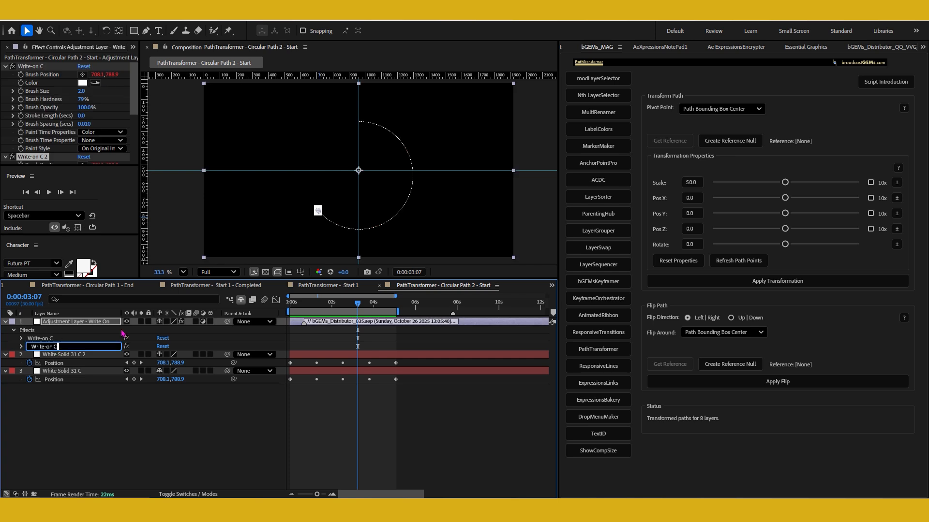
{"action": "type", "text": "2"}
- Rename the duplicated solid layer as White Solid 31 C2 and deselect everything
{"action": "left_click", "coordinate": [88, 356]}
{"action": "key", "text": "Return"}
{"action": "left_click", "coordinate": [93, 356]}
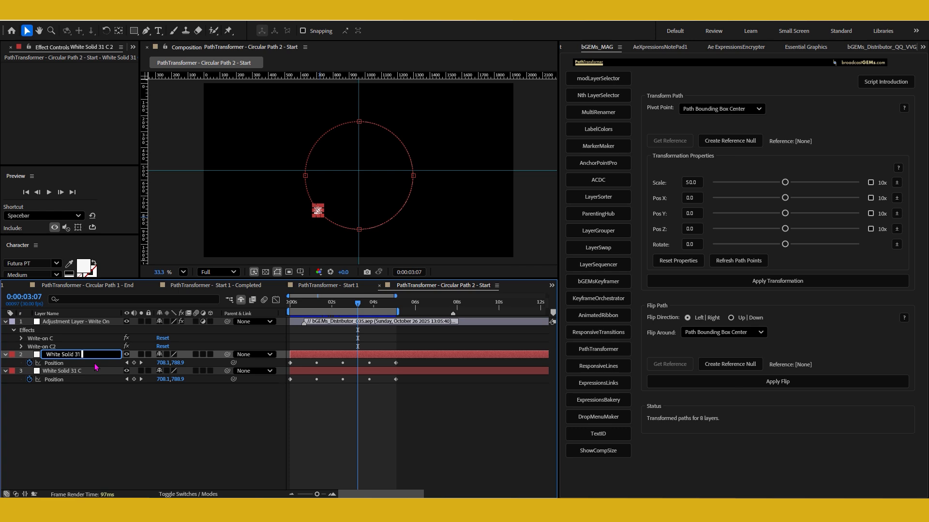
{"action": "type", "text": "2"}
{"action": "key", "text": "Return"}
{"action": "key", "text": "F2"}
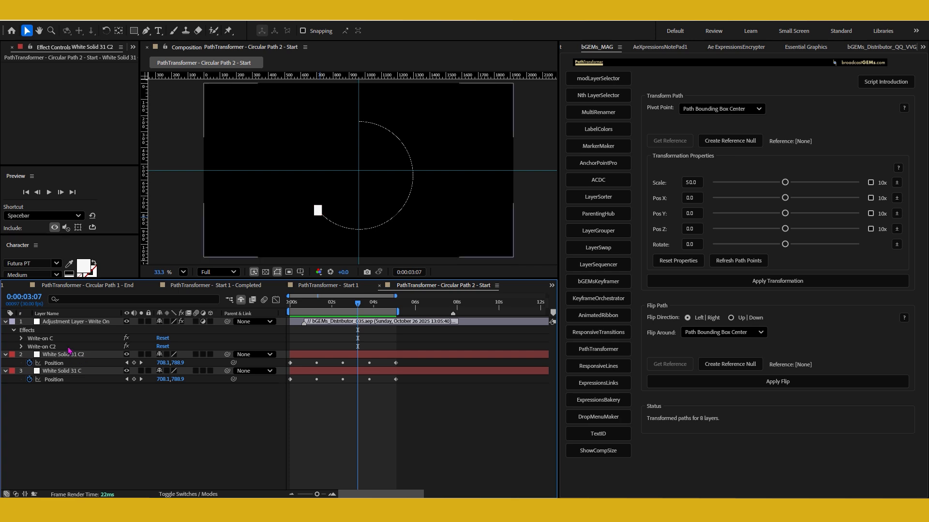
- Set the pivot point of the path transformation to First Position Keyframe
{"action": "left_click", "coordinate": [76, 357]}
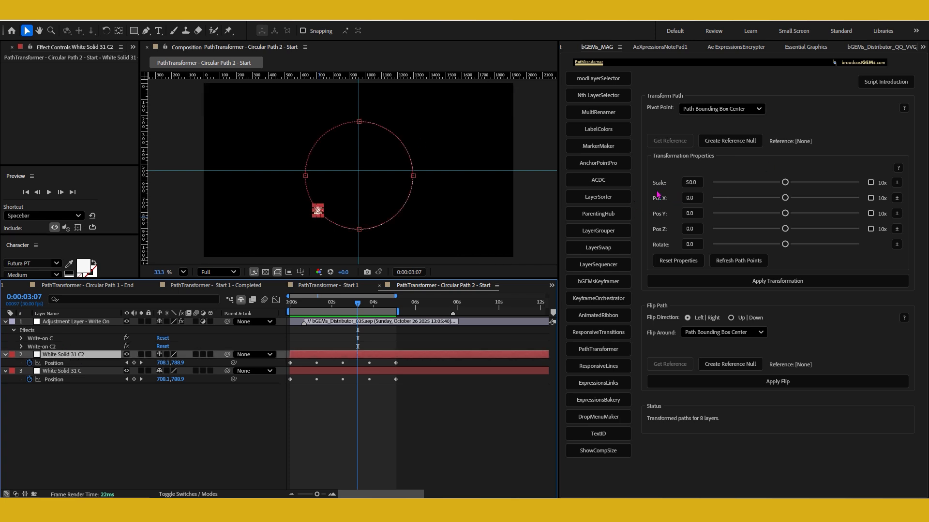
{"action": "left_click", "coordinate": [689, 181]}
{"action": "left_click", "coordinate": [705, 110]}
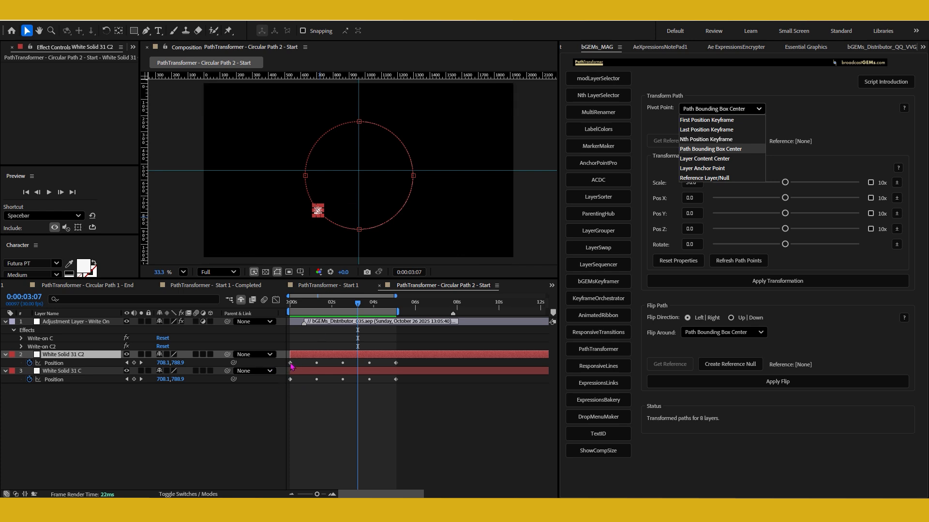
{"action": "mouse_move", "coordinate": [290, 365]}
{"action": "left_click", "coordinate": [290, 379]}
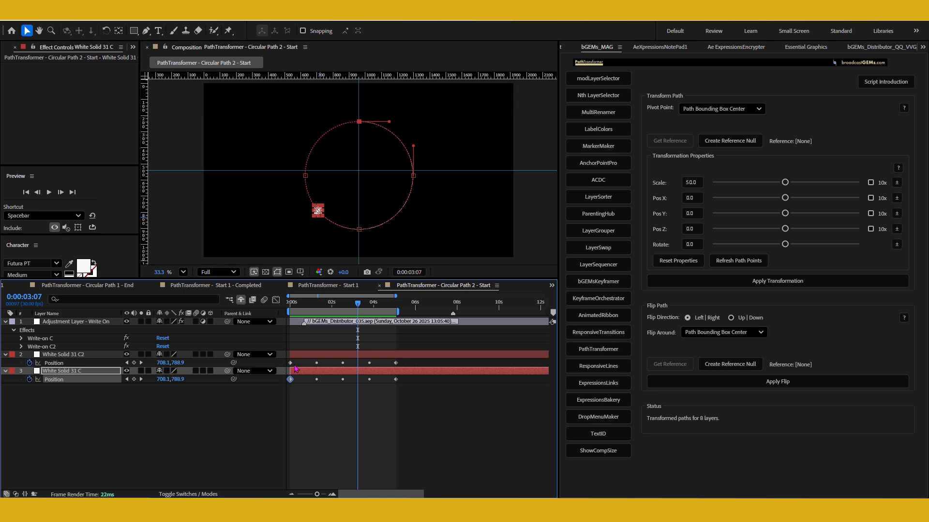
{"action": "left_click", "coordinate": [719, 110]}
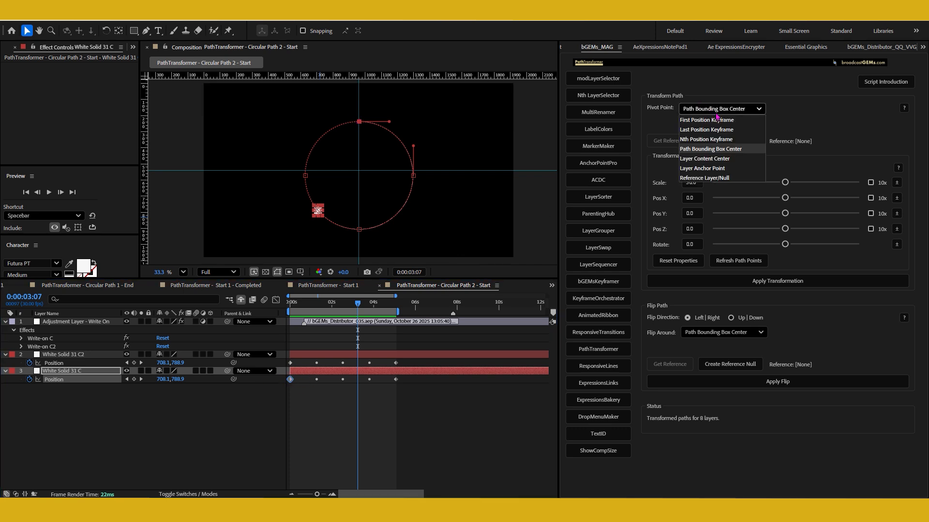
{"action": "left_click", "coordinate": [694, 121]}
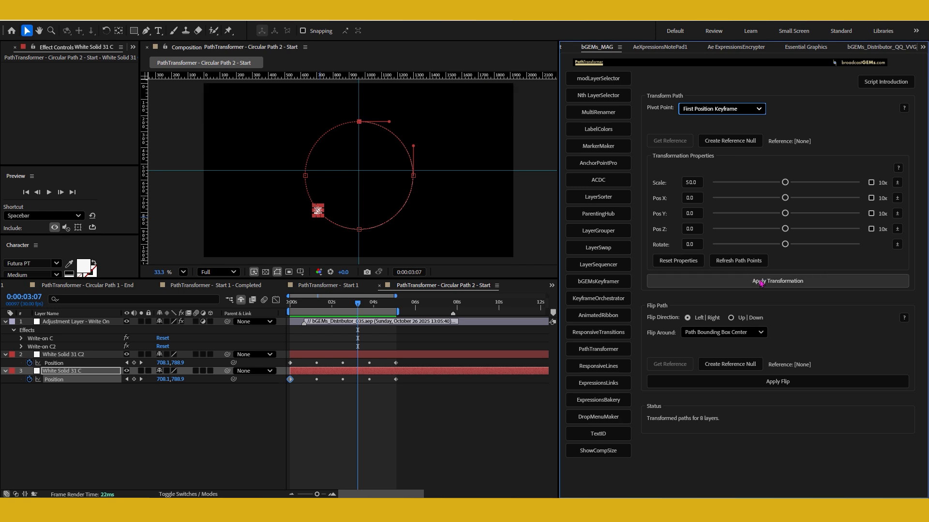
- Apply the transformation with a scale of 50 to the position path of White Solid 31 C2
{"action": "left_click", "coordinate": [382, 358]}
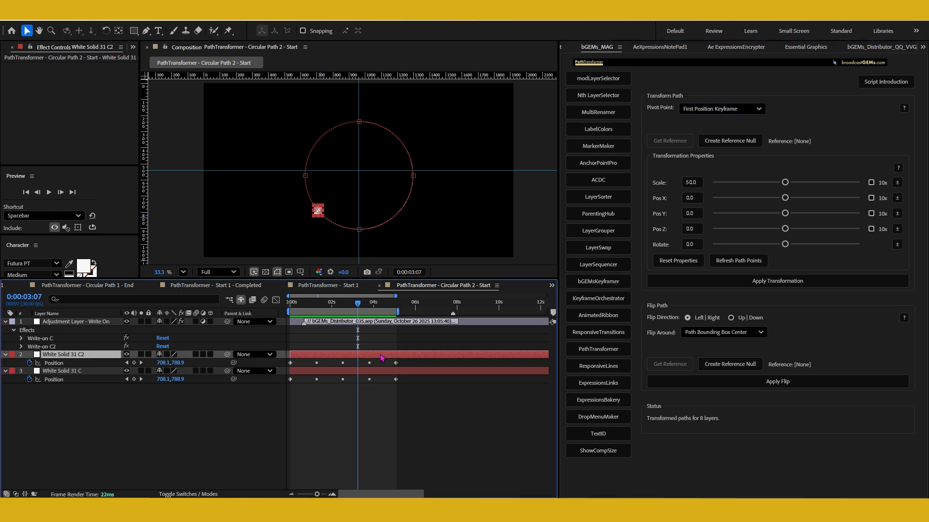
{"action": "left_click", "coordinate": [765, 287]}
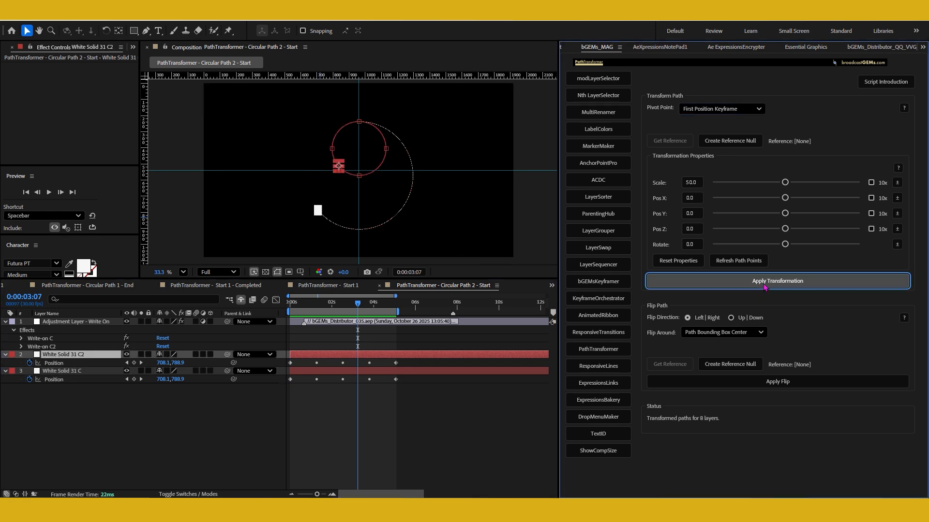
{"action": "left_click", "coordinate": [765, 287]}
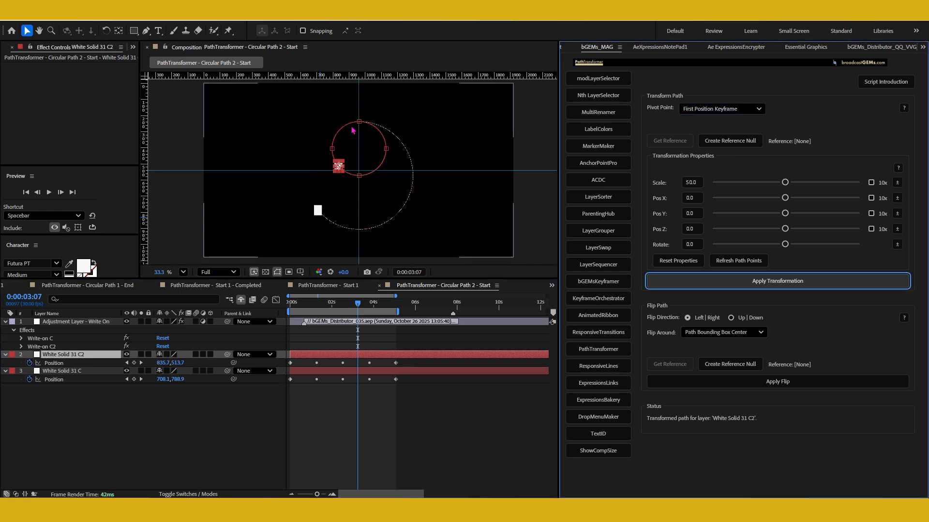
{"action": "left_click", "coordinate": [81, 355]}
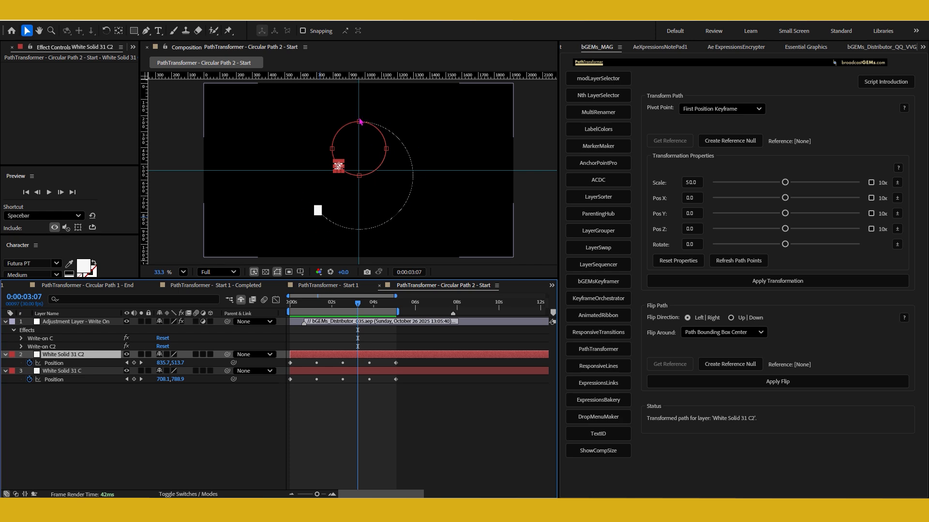
- Preview the animation of both solids from the first frame and return the time to 0:00:00:00
{"action": "left_click", "coordinate": [249, 416]}
{"action": "key", "text": "Home"}
{"action": "key", "text": "space"}
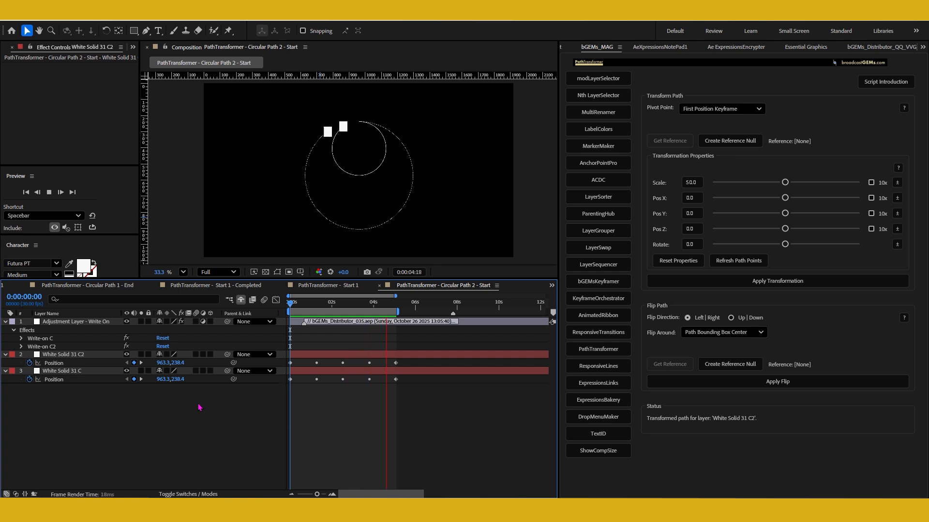
{"action": "key", "text": "space"}
{"action": "left_click", "coordinate": [290, 308]}
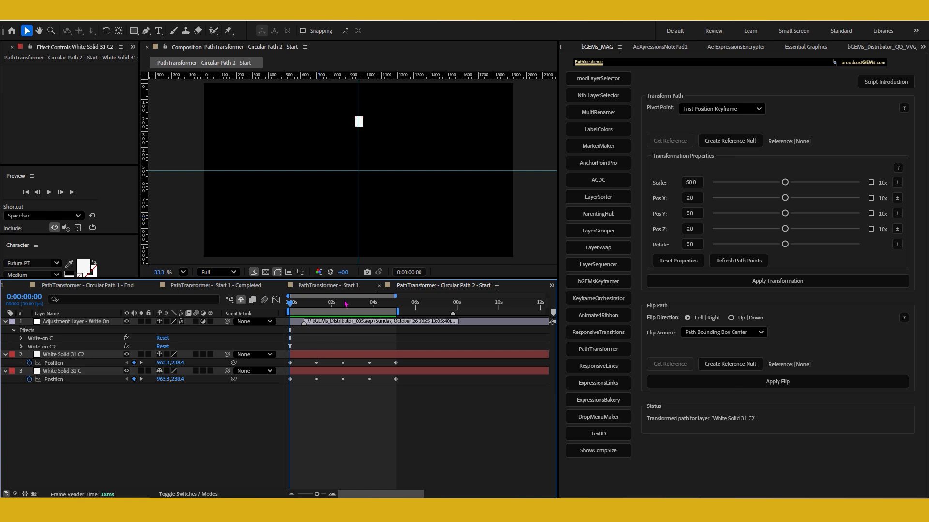
- Duplicate the White Solid 31 C2 layer and the adjustment layer's Write-on C2 effect
{"action": "left_click", "coordinate": [308, 359]}
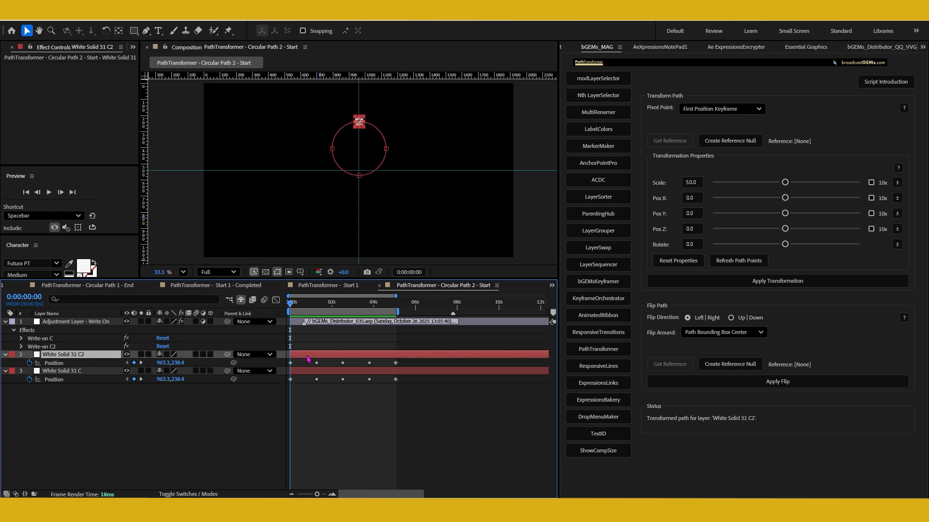
{"action": "key", "text": "ctrl+d"}
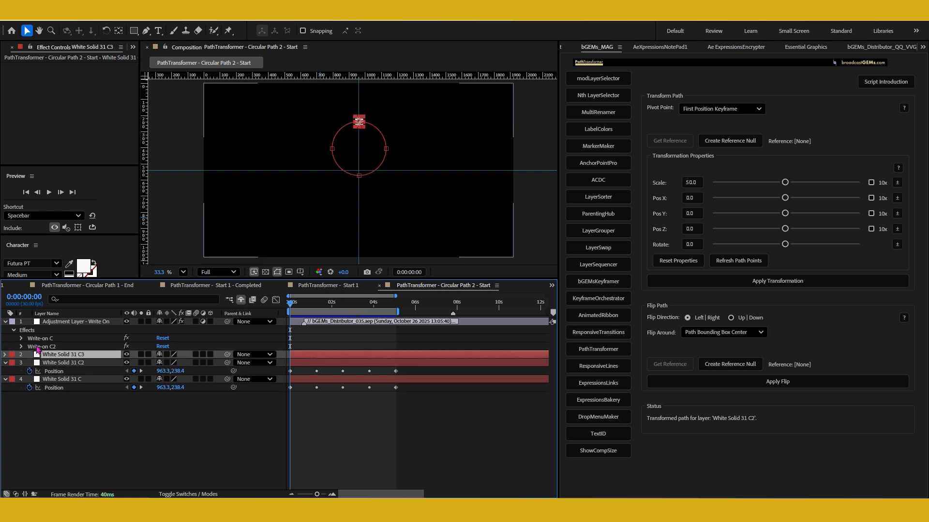
{"action": "left_click", "coordinate": [38, 347]}
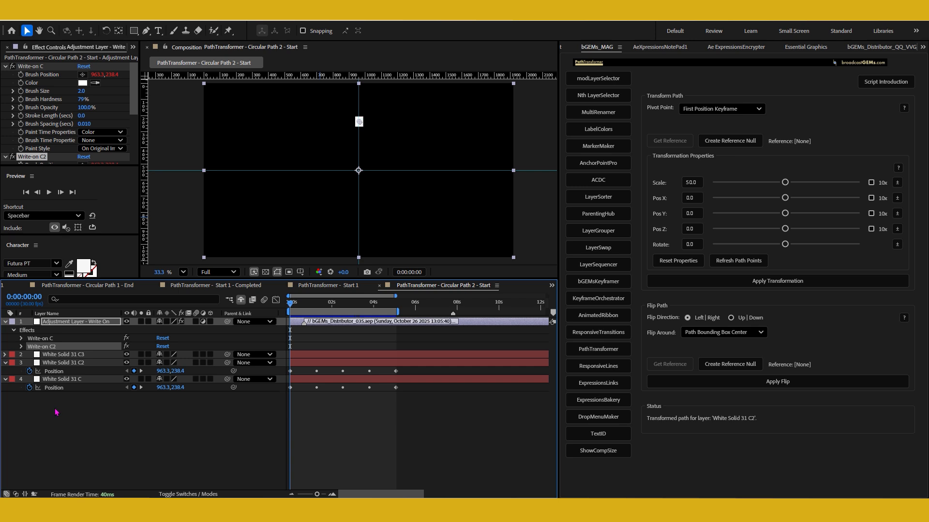
{"action": "key", "text": "ctrl+d"}
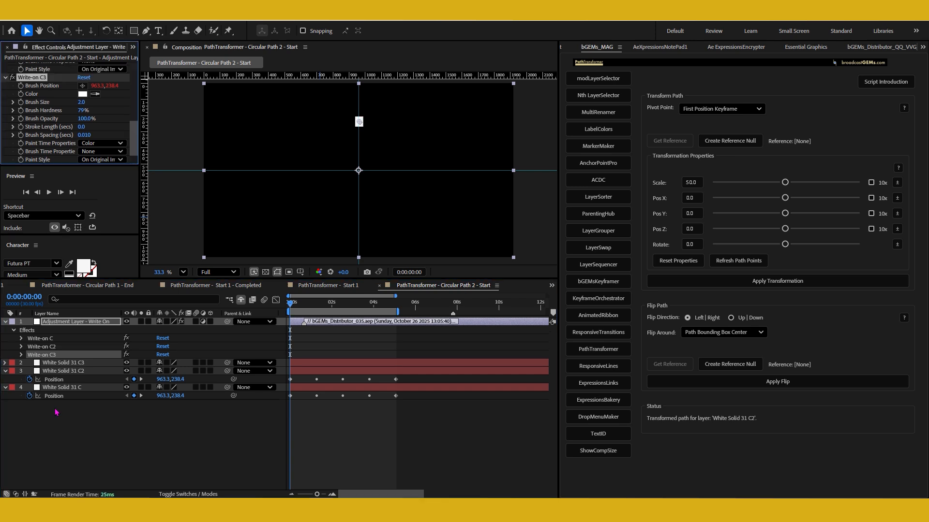
- Reveal the Position keyframes of White Solid 31 C3 and reset the transformation properties to their defaults
{"action": "left_click", "coordinate": [72, 363]}
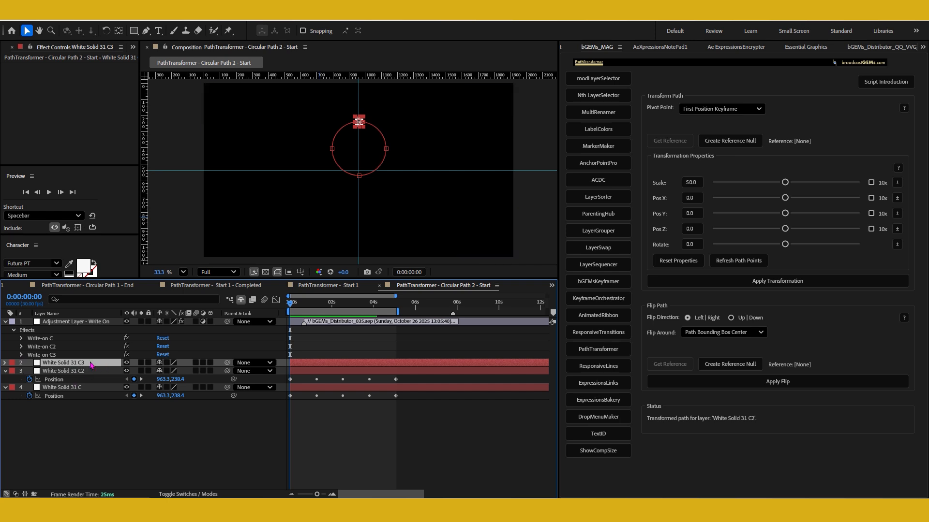
{"action": "key", "text": "p"}
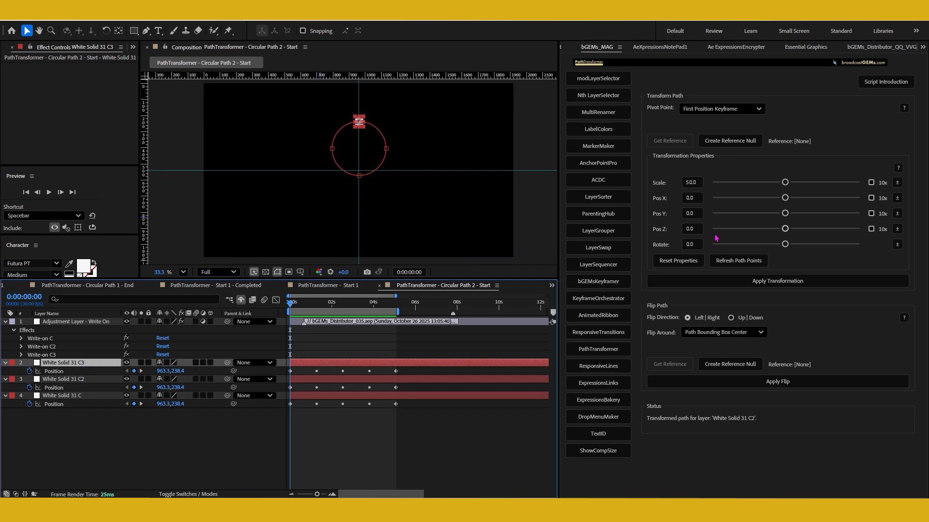
{"action": "left_click", "coordinate": [676, 263]}
{"action": "left_click", "coordinate": [675, 263]}
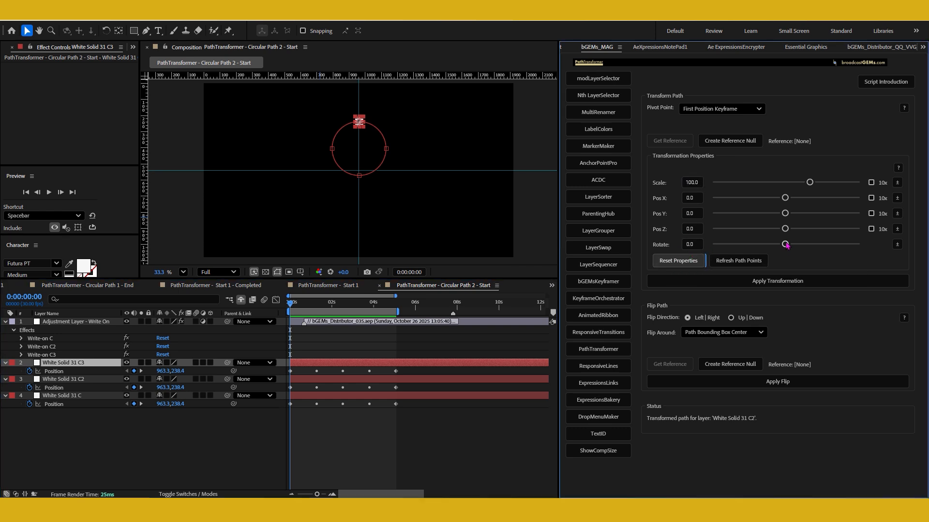
- Rotate the position path of White Solid 31 C3 by -45 around its first position keyframe
{"action": "left_click", "coordinate": [291, 371]}
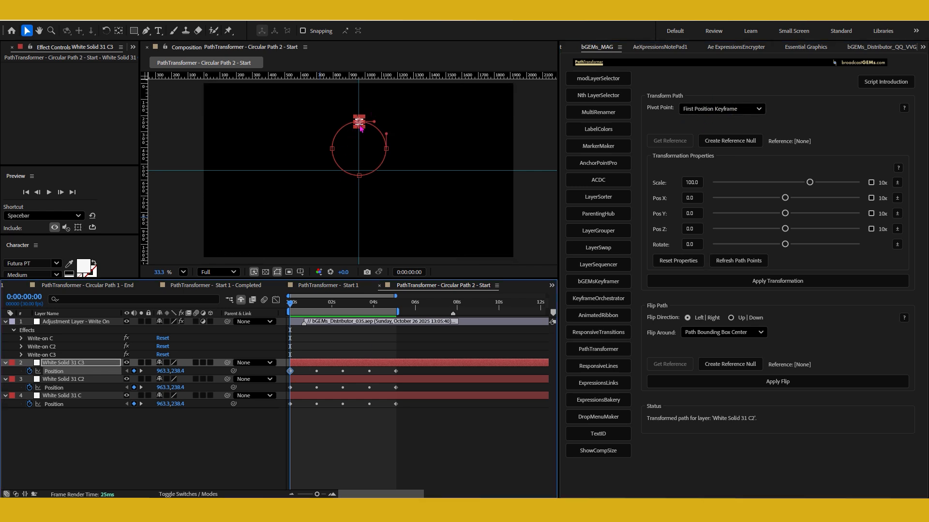
{"action": "left_click", "coordinate": [696, 244]}
{"action": "type", "text": "-45"}
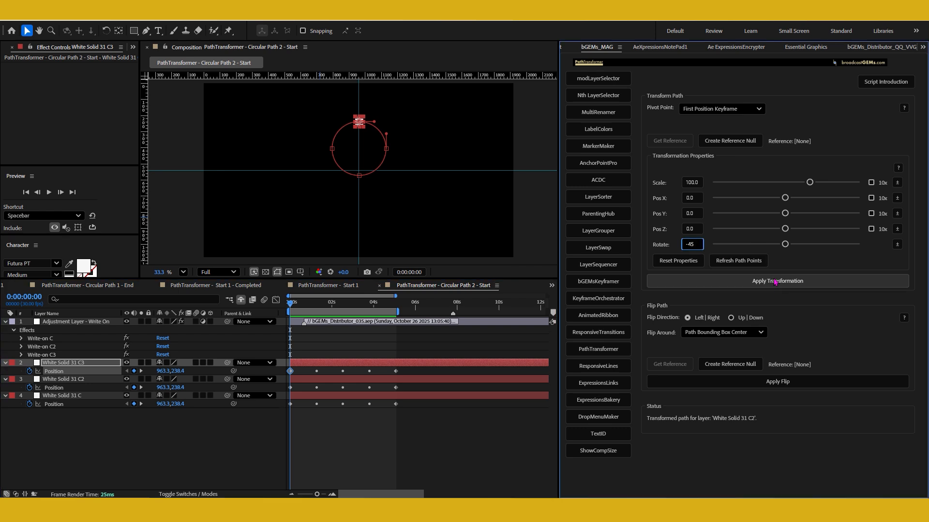
{"action": "left_click", "coordinate": [775, 282]}
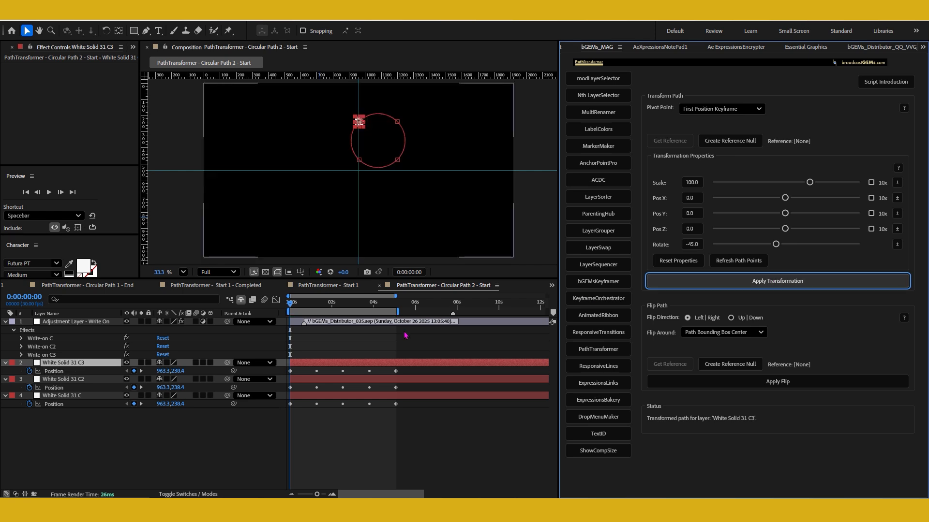
- Compare the motion paths of White Solid 31 C3 and White Solid 31 C2 by selecting both layers
{"action": "left_click", "coordinate": [84, 380], "text": "ctrl"}
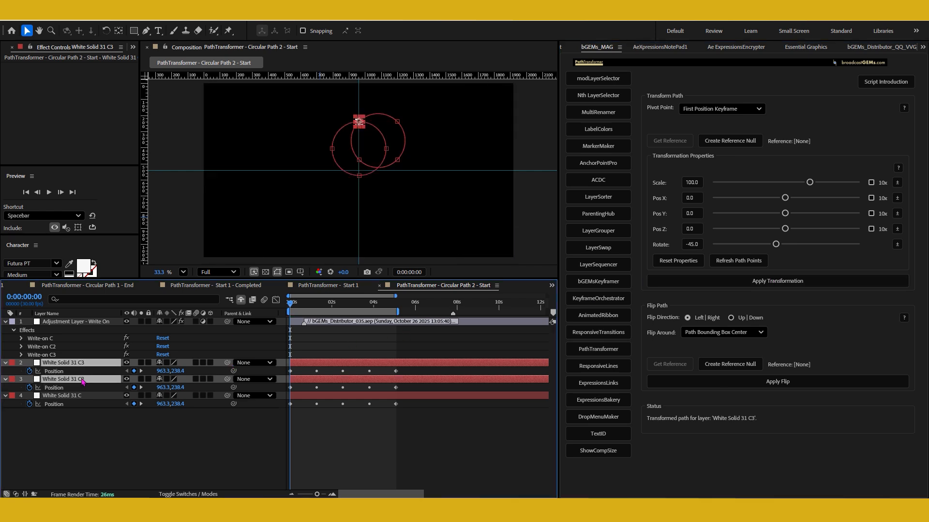
{"action": "left_click", "coordinate": [80, 438]}
{"action": "left_click", "coordinate": [91, 366]}
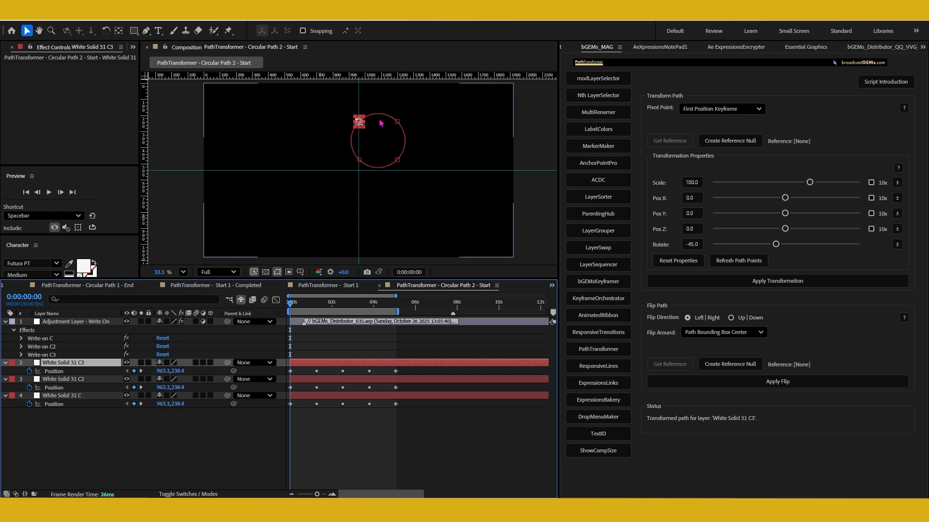
{"action": "left_click", "coordinate": [90, 380], "text": "ctrl"}
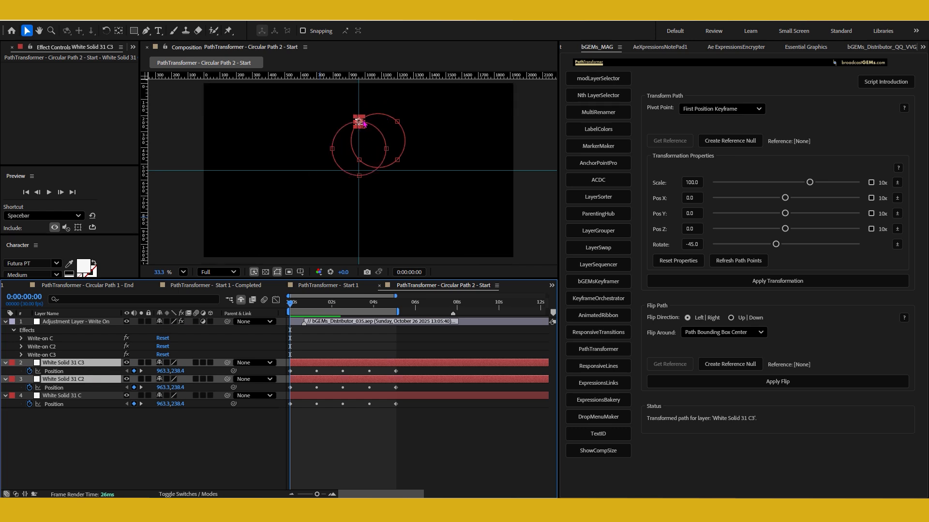
- Deselect the layers and preview the three solids moving along their circular paths
{"action": "left_click", "coordinate": [257, 423]}
{"action": "key", "text": "space"}
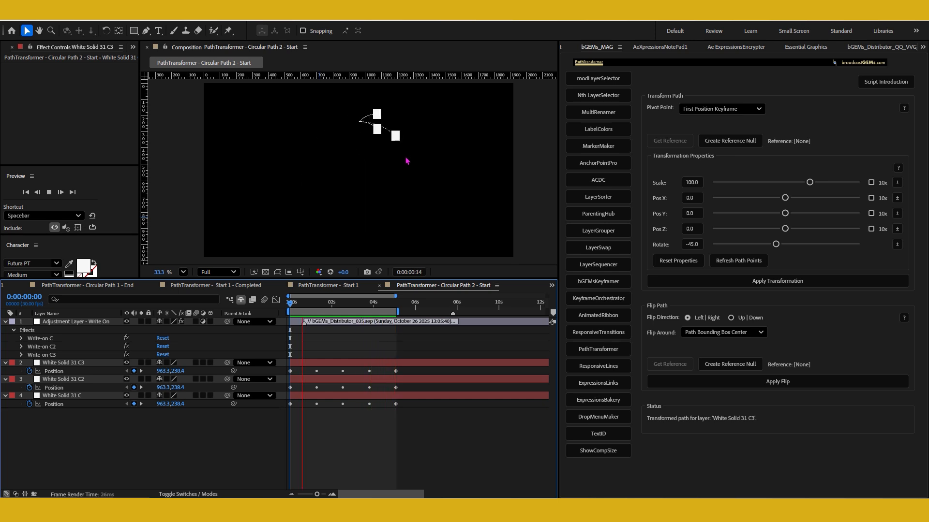
{"action": "key", "text": "space"}
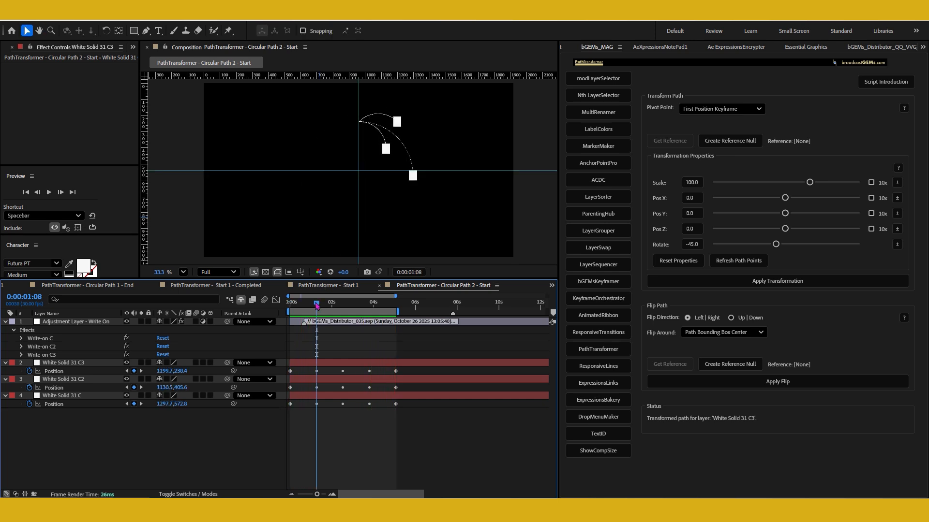
- Switch to the PathTransformer - Circular Path 1 - End composition
{"action": "left_click", "coordinate": [552, 287]}
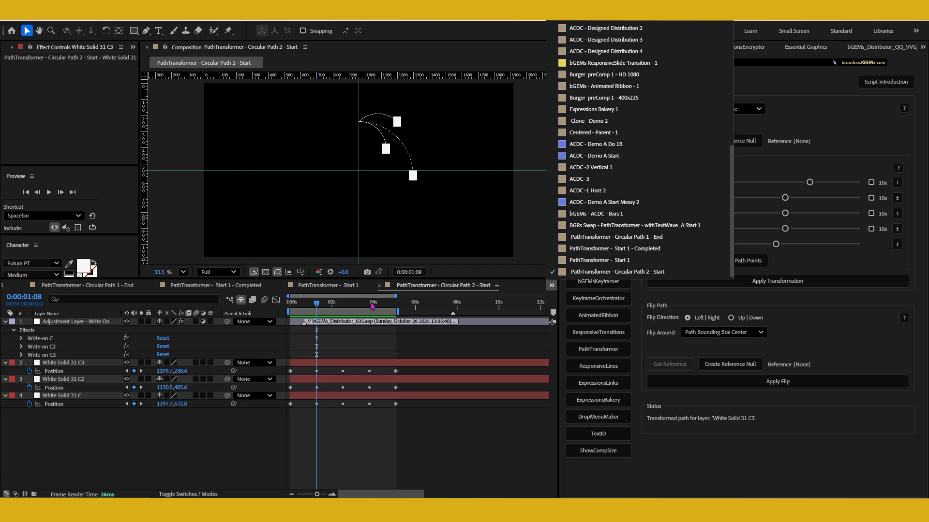
{"action": "left_click", "coordinate": [255, 434]}
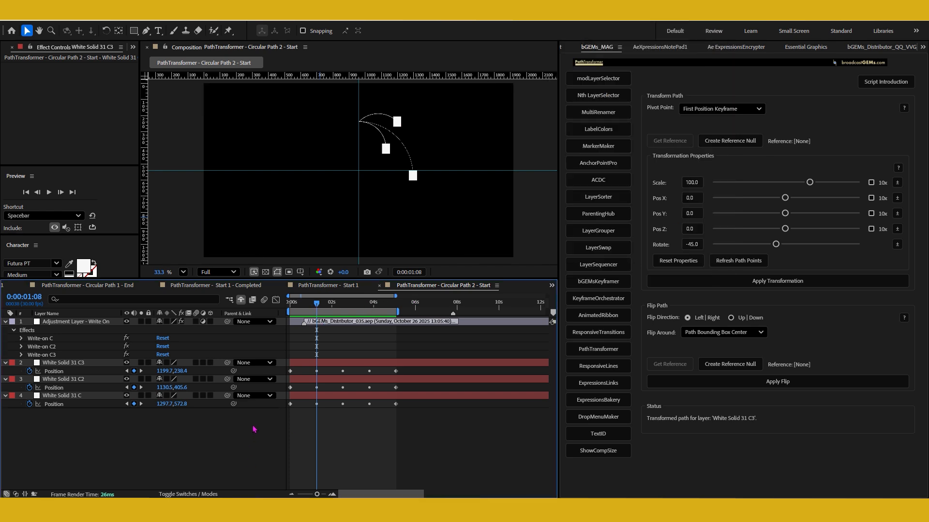
{"action": "key", "text": "ctrl+alt+0"}
{"action": "key", "text": "ctrl+alt+0"}
{"action": "scroll", "coordinate": [424, 284], "scroll_direction": "up", "scroll_amount": 1}
{"action": "scroll", "coordinate": [423, 282], "scroll_direction": "up", "scroll_amount": 1}
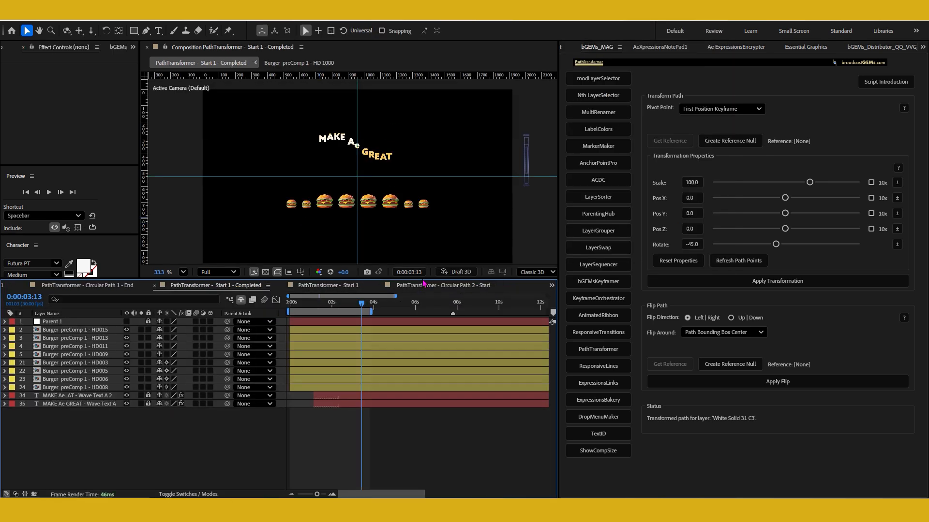
{"action": "scroll", "coordinate": [423, 284], "scroll_direction": "up", "scroll_amount": 1}
{"action": "left_click", "coordinate": [336, 303]}
- Preview the Circular Path 1 - End composition from its first frame in a maximized viewer, then restore the workspace
{"action": "key", "text": "Home"}
{"action": "key", "text": "grave"}
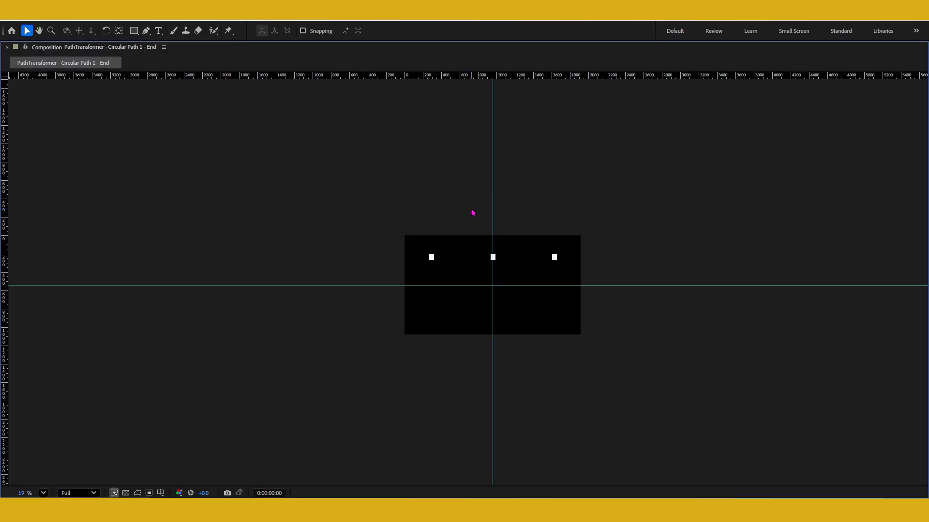
{"action": "key", "text": "shift+slash"}
{"action": "key", "text": "space"}
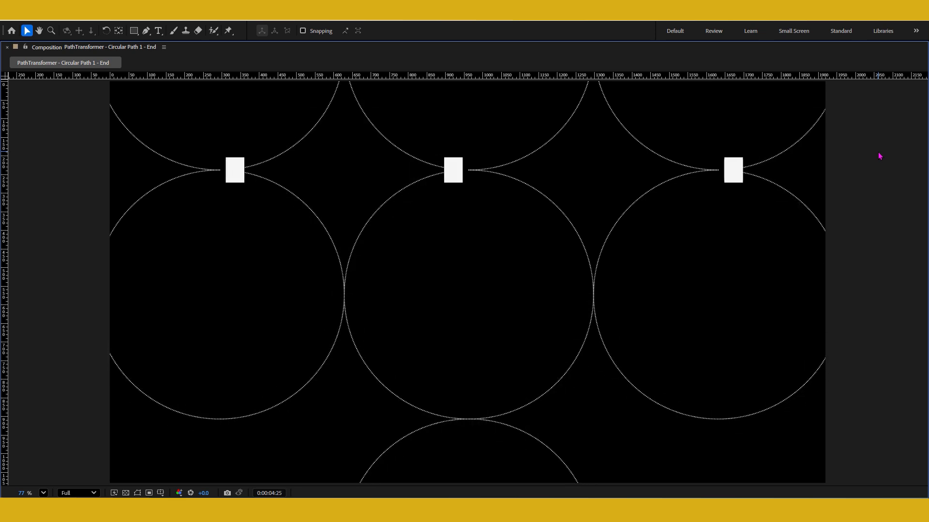
{"action": "key", "text": "grave"}
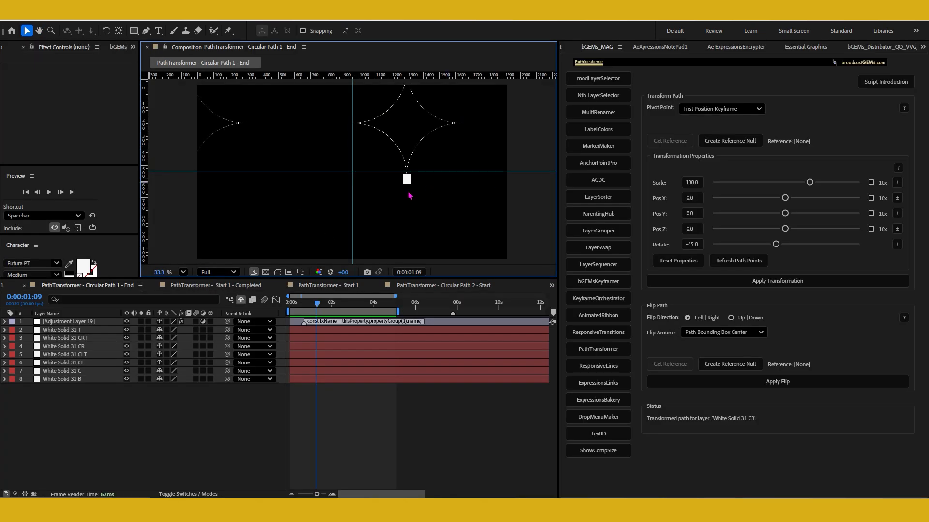
- Return to the PathTransformer - Circular Path 2 - Start composition, go to 0:00:04:08 and select White Solid 31 C
{"action": "scroll", "coordinate": [410, 195], "scroll_direction": "down", "scroll_amount": 1}
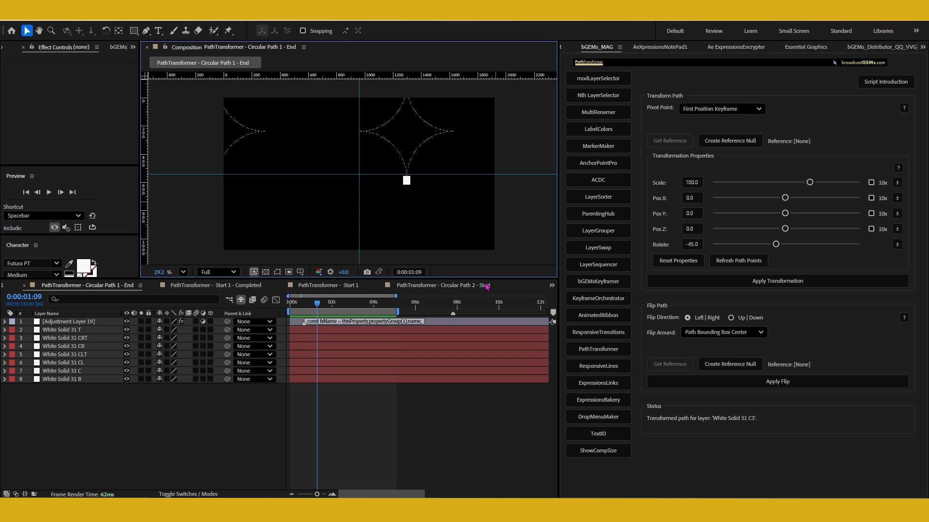
{"action": "left_click", "coordinate": [450, 287]}
{"action": "mouse_move", "coordinate": [317, 304]}
{"action": "left_mouse_down"}
{"action": "mouse_move", "coordinate": [409, 302]}
{"action": "mouse_move", "coordinate": [299, 309]}
{"action": "mouse_move", "coordinate": [379, 304]}
{"action": "left_mouse_up"}
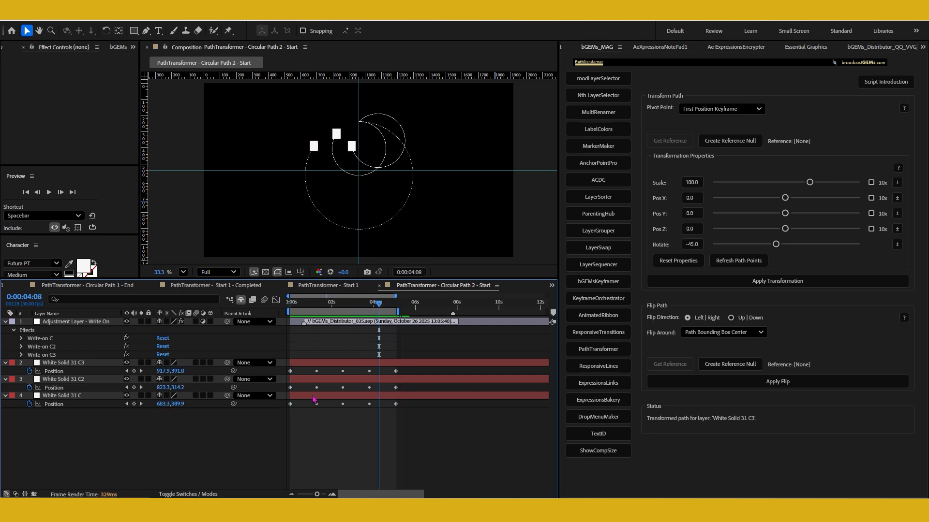
{"action": "left_click", "coordinate": [315, 398]}
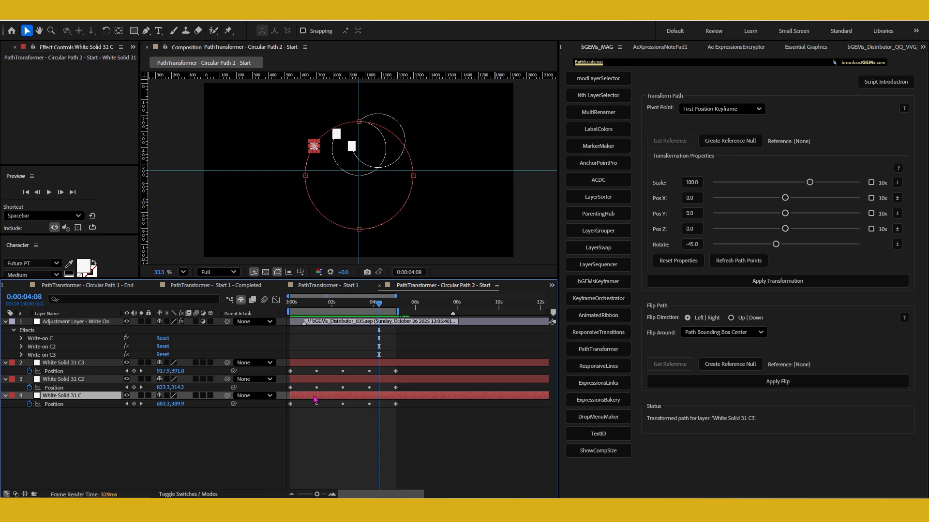
- Duplicate White Solid 31 C, place the copy below the original and rename it White Solid 31 CF1
{"action": "key", "text": "ctrl+d"}
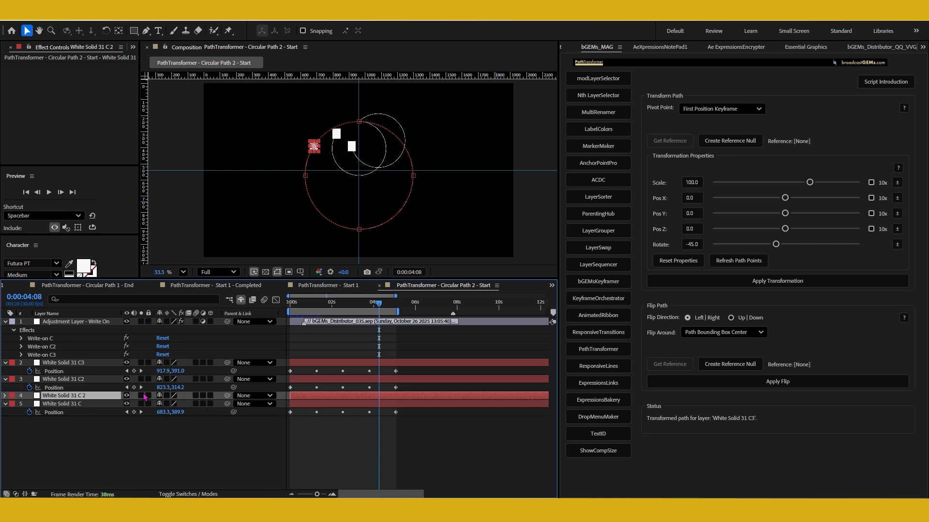
{"action": "left_click_drag", "start_coordinate": [94, 395], "coordinate": [104, 428]}
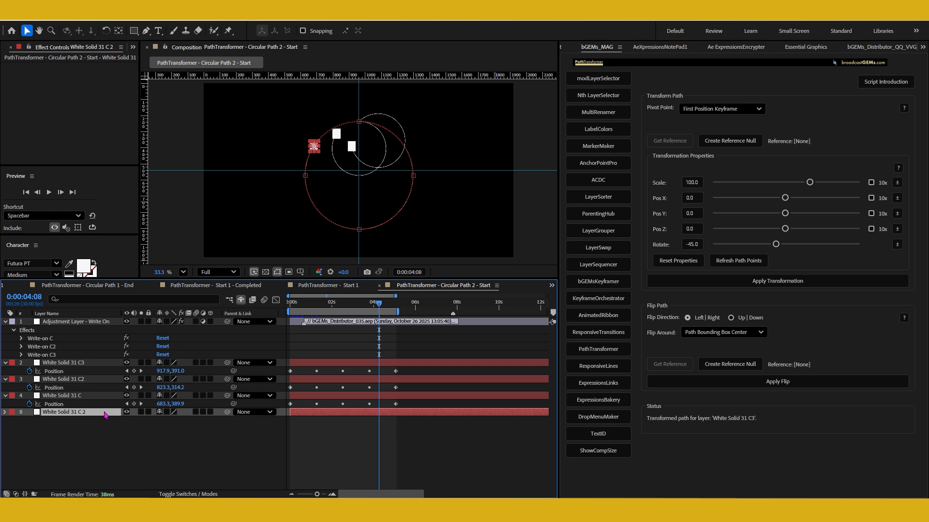
{"action": "key", "text": "Return"}
{"action": "left_click", "coordinate": [100, 409]}
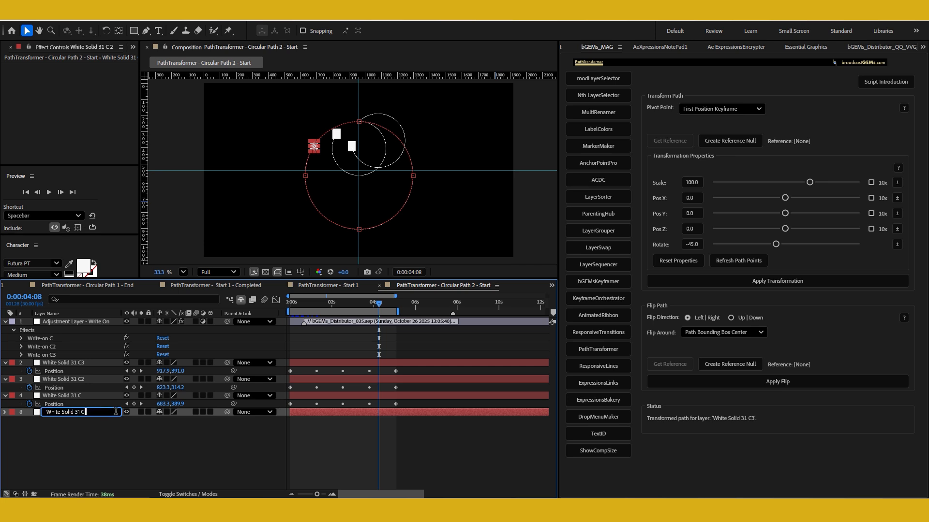
{"action": "key", "text": "BackSpace"}
{"action": "type", "text": "CF"}
{"action": "double_click", "coordinate": [89, 412]}
- Duplicate the Write-on C3 effect on the adjustment layer and rename the copy Write-on CF1
{"action": "left_click", "coordinate": [50, 356]}
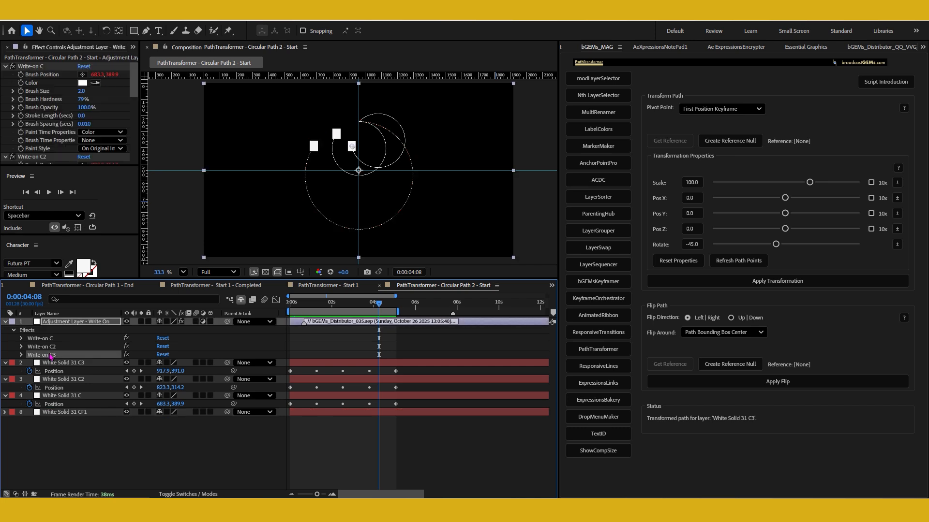
{"action": "key", "text": "ctrl+d"}
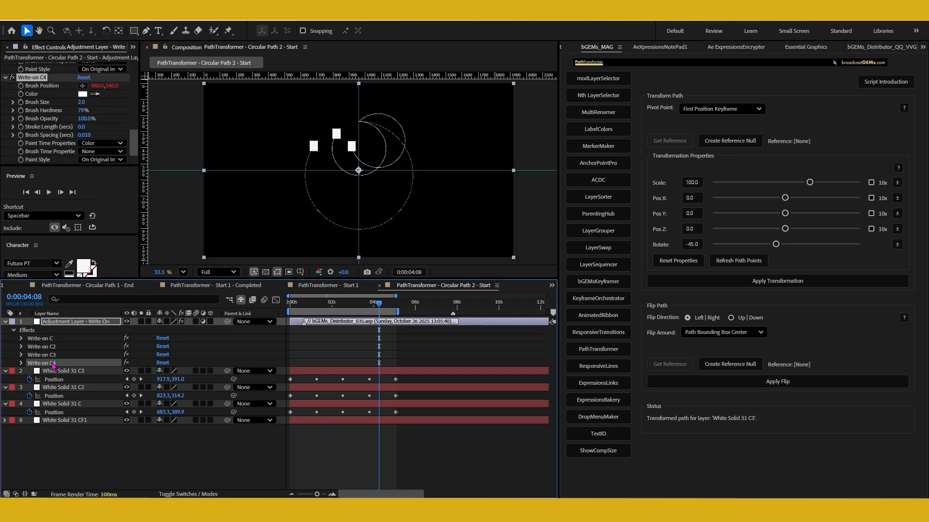
{"action": "key", "text": "Return"}
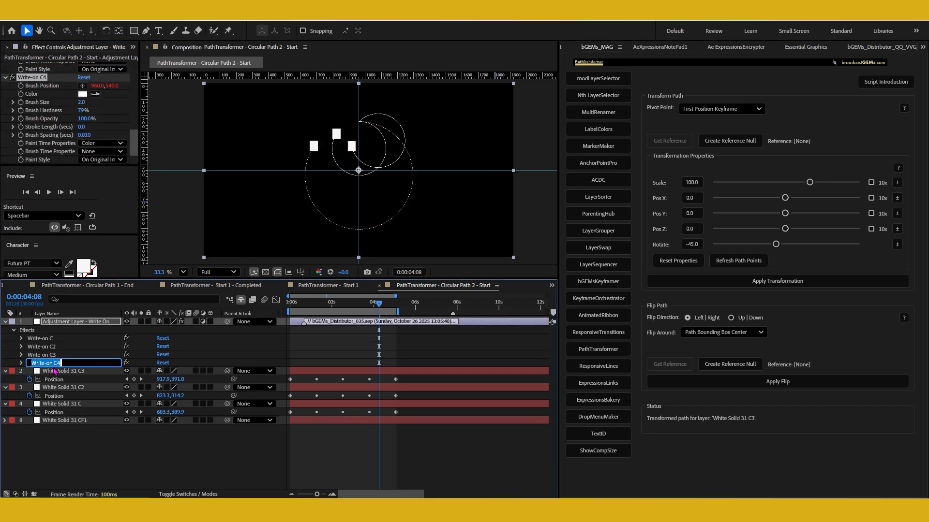
{"action": "left_click_drag", "start_coordinate": [53, 363], "coordinate": [68, 362]}
{"action": "type", "text": "CF1"}
- Flip White Solid 31 CF1's position path Up | Down around the Path's Bottom Edge
{"action": "left_click", "coordinate": [79, 422]}
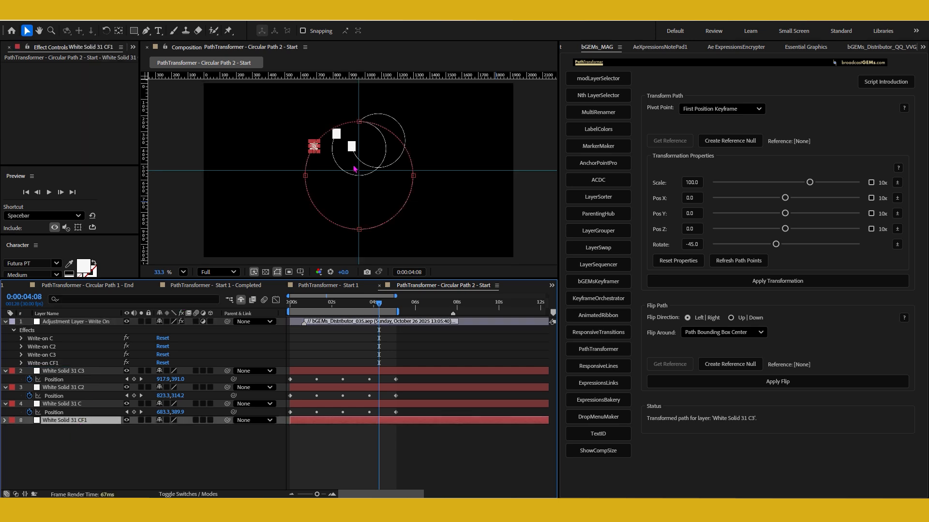
{"action": "left_click", "coordinate": [749, 318]}
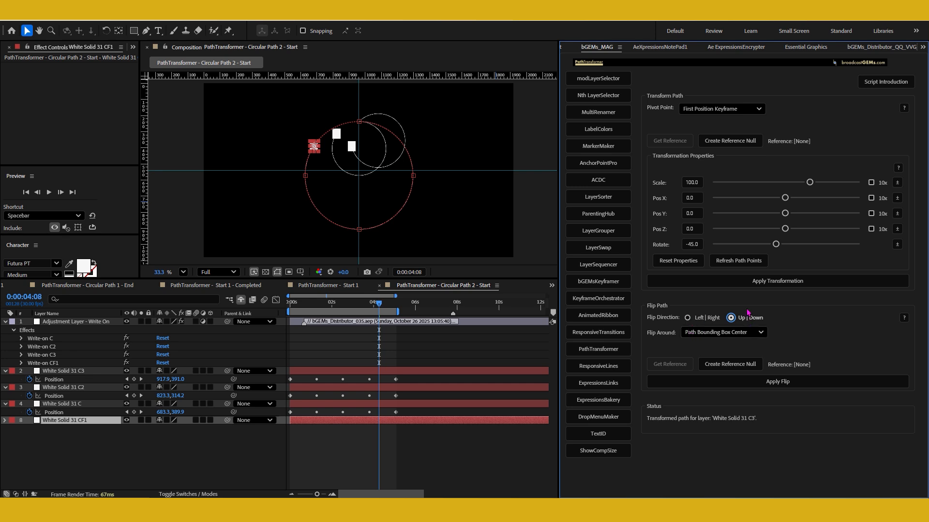
{"action": "left_click", "coordinate": [719, 333]}
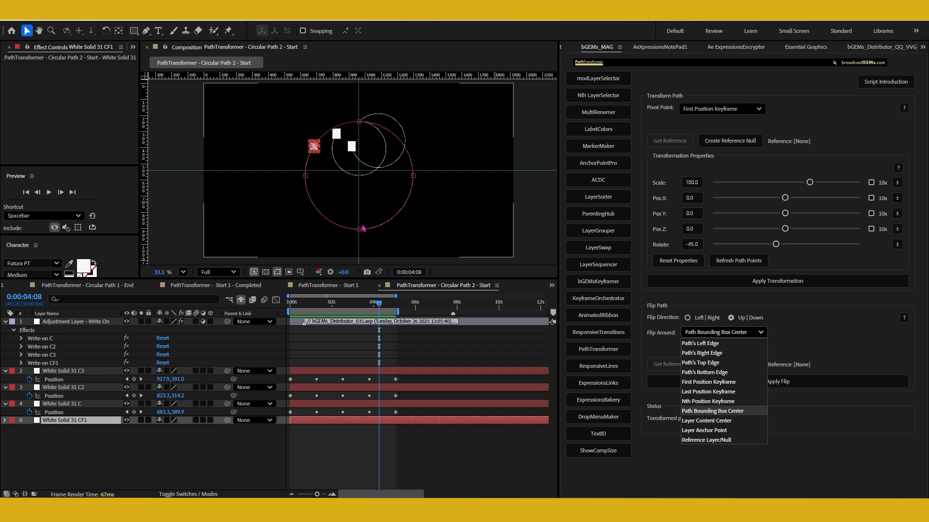
{"action": "left_click", "coordinate": [703, 377]}
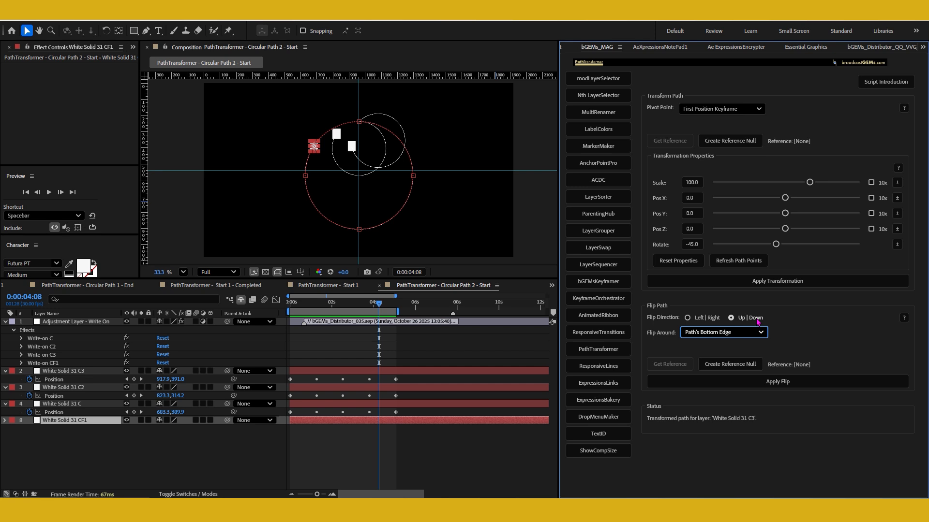
{"action": "left_click", "coordinate": [755, 383]}
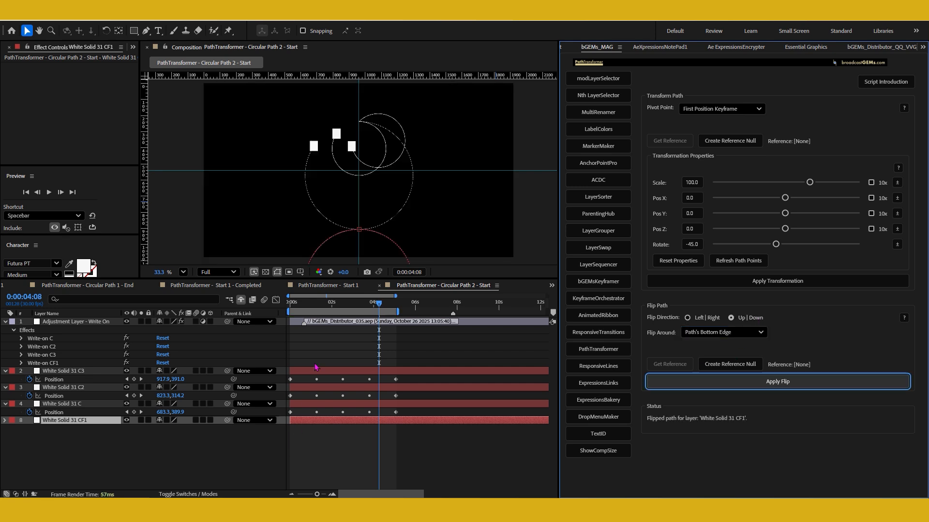
- Preview the flipped circular path together with the other solids' paths from the first frame
{"action": "left_click", "coordinate": [295, 307]}
{"action": "left_click_drag", "start_coordinate": [296, 310], "coordinate": [374, 313]}
{"action": "key", "text": "space"}
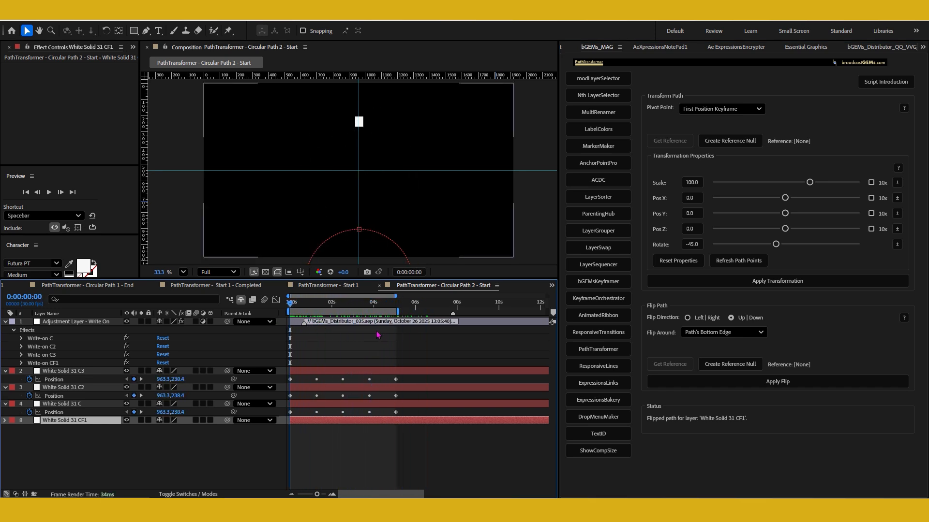
{"action": "key", "text": "space"}
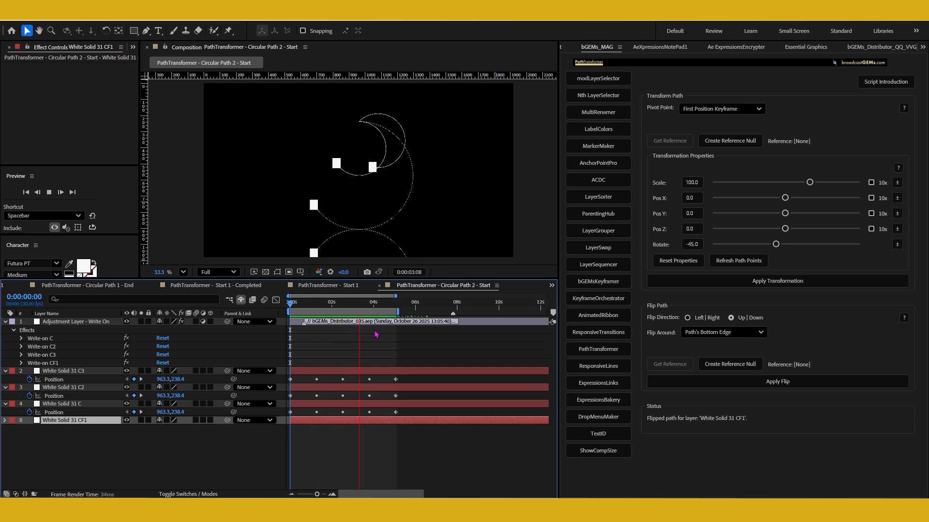
{"action": "key", "text": "space"}
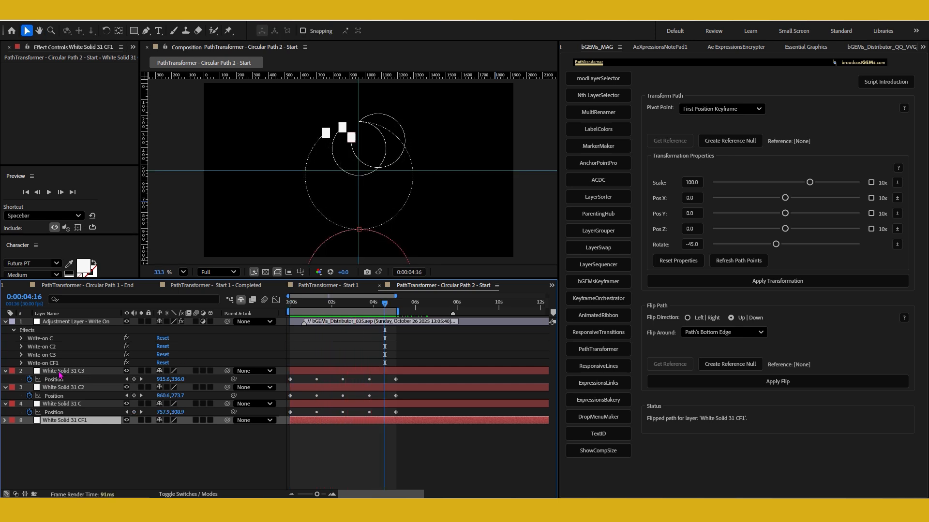
- Reset the transformation properties and move the paths of all four white solids by a Pos Y of -98
{"action": "left_click", "coordinate": [60, 374]}
{"action": "left_click", "coordinate": [65, 420], "text": "shift"}
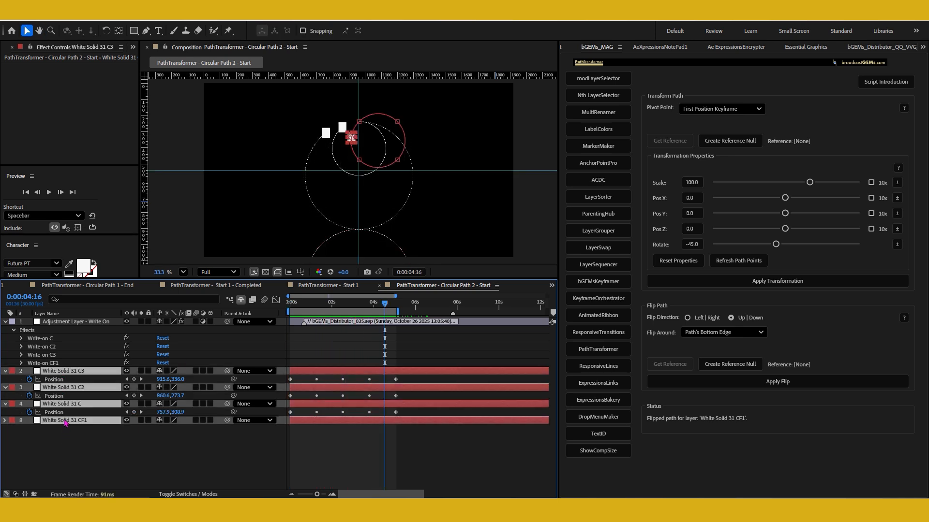
{"action": "left_click", "coordinate": [5, 371]}
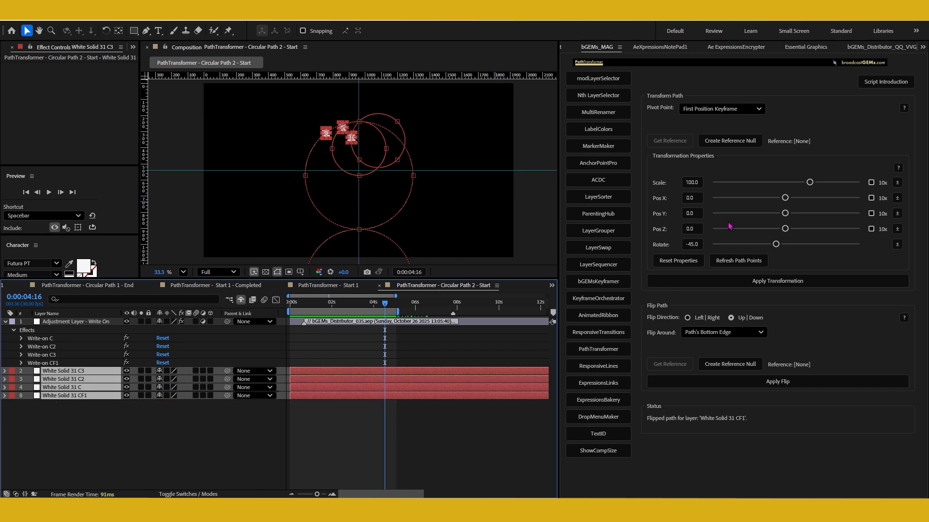
{"action": "left_click", "coordinate": [679, 262]}
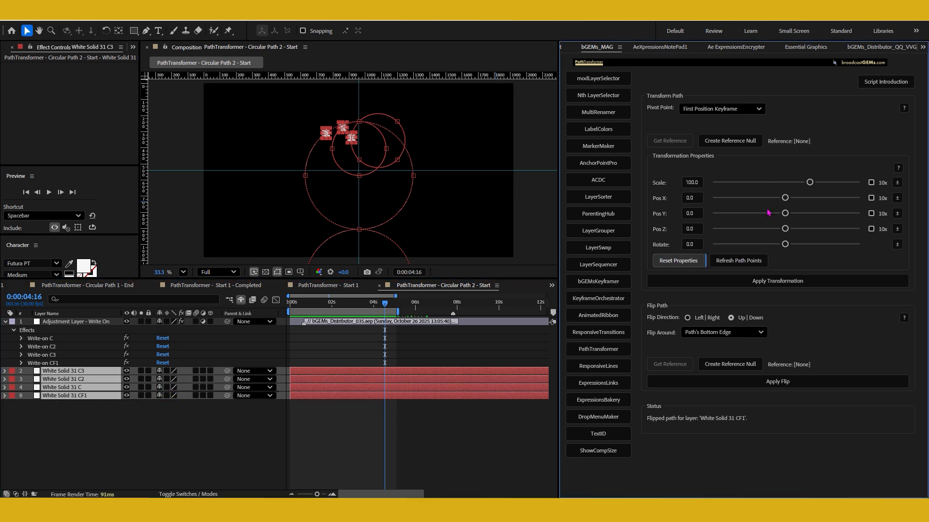
{"action": "left_click_drag", "start_coordinate": [768, 213], "coordinate": [749, 213]}
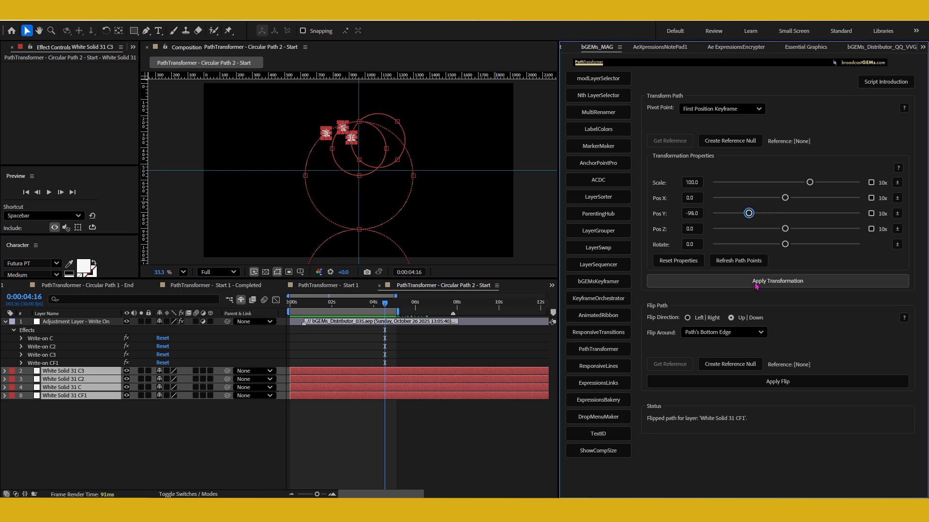
{"action": "left_click", "coordinate": [756, 286]}
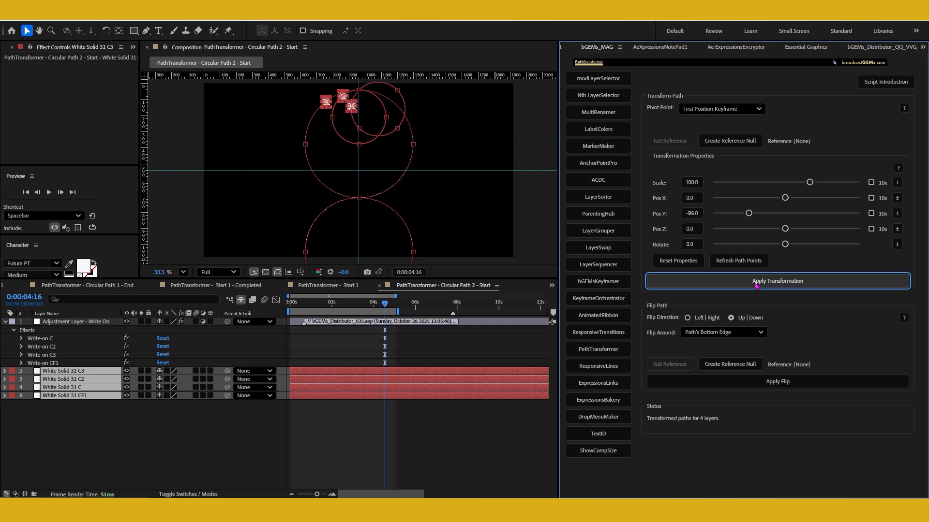
- Preview the four solids moving along their repositioned paths
{"action": "scroll", "coordinate": [371, 125], "scroll_direction": "down", "scroll_amount": 1}
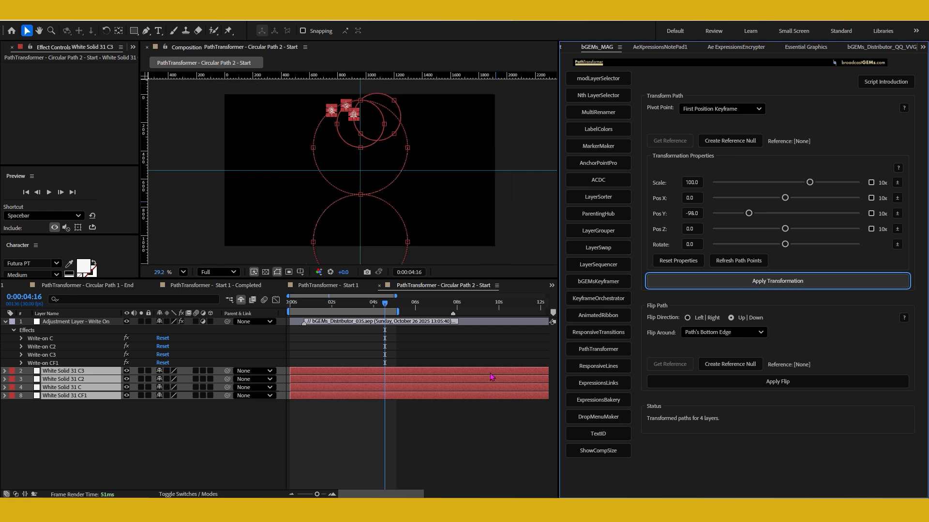
{"action": "key", "text": "space"}
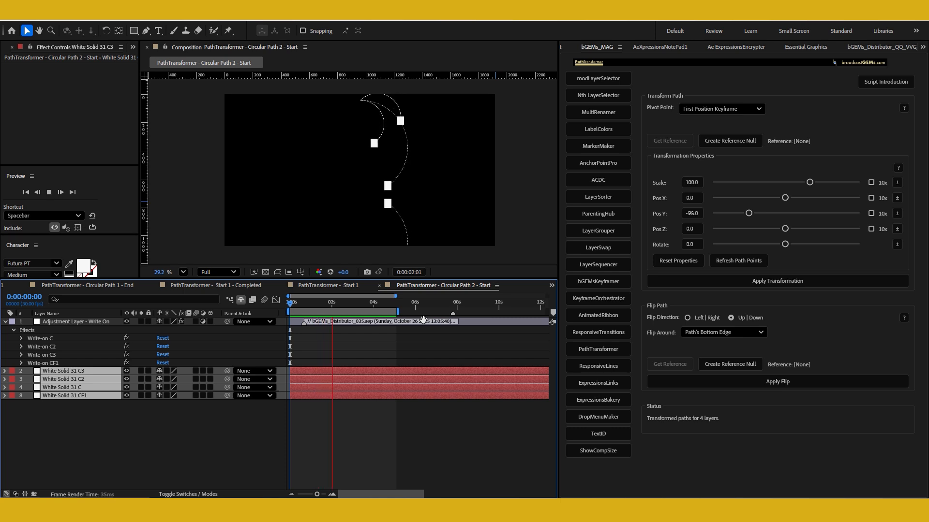
{"action": "key", "text": "space"}
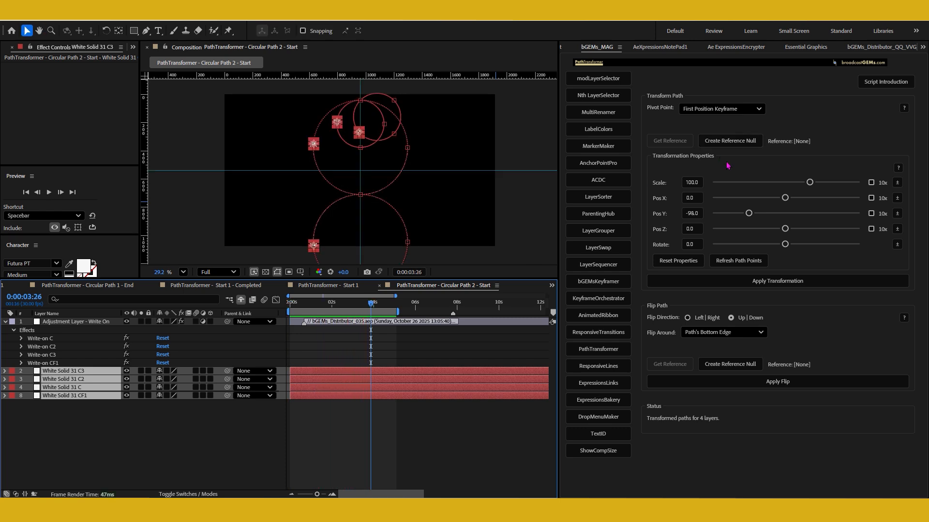
- Try scaling the four selected layers' paths to 75 around the First Position Keyframe, and undo the transformation
{"action": "left_click", "coordinate": [691, 266]}
{"action": "left_click", "coordinate": [695, 183]}
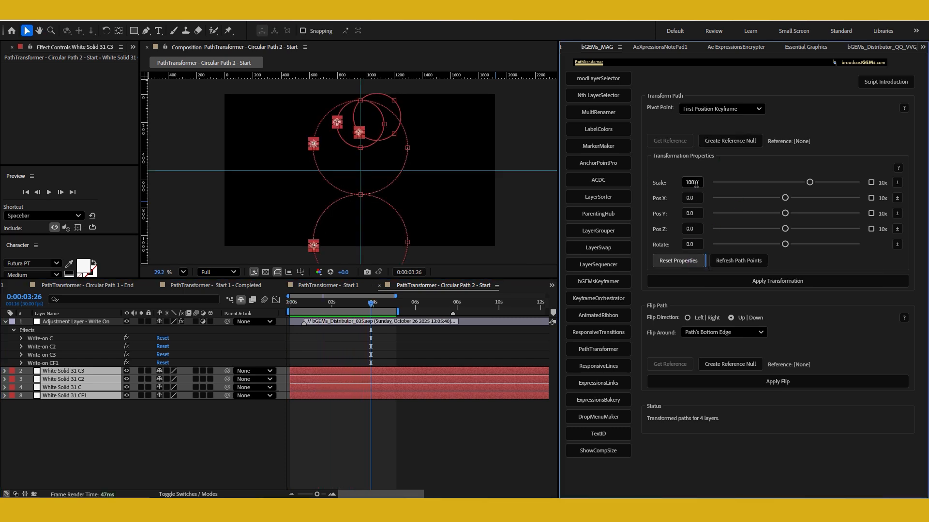
{"action": "type", "text": "5"}
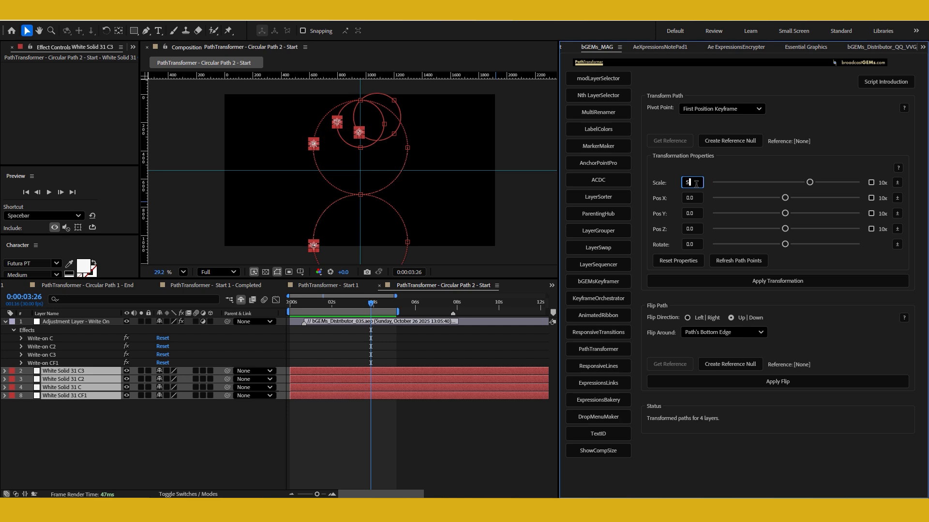
{"action": "type", "text": "75"}
{"action": "left_click", "coordinate": [726, 278]}
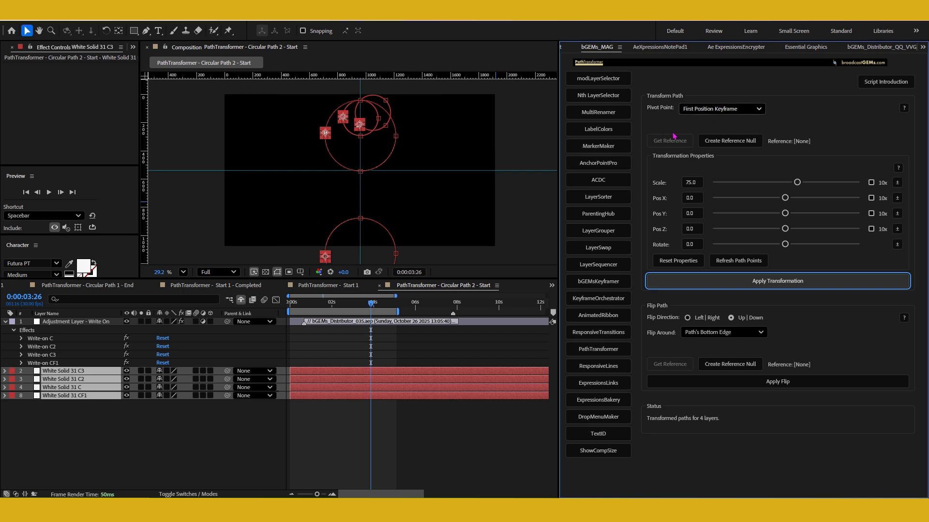
{"action": "left_click", "coordinate": [211, 439]}
{"action": "key", "text": "ctrl+z"}
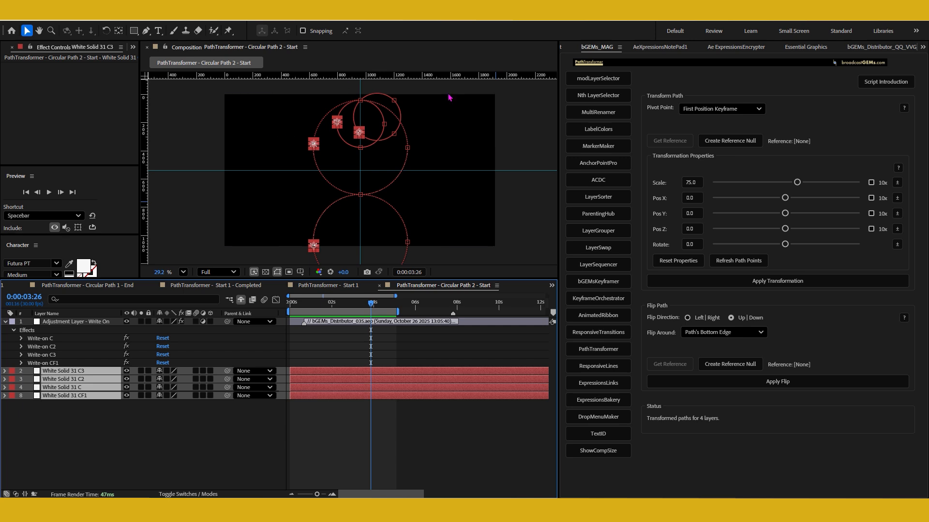
- Look over the available pivot point options and preview the four-solid animation from the first frame
{"action": "left_click", "coordinate": [721, 109]}
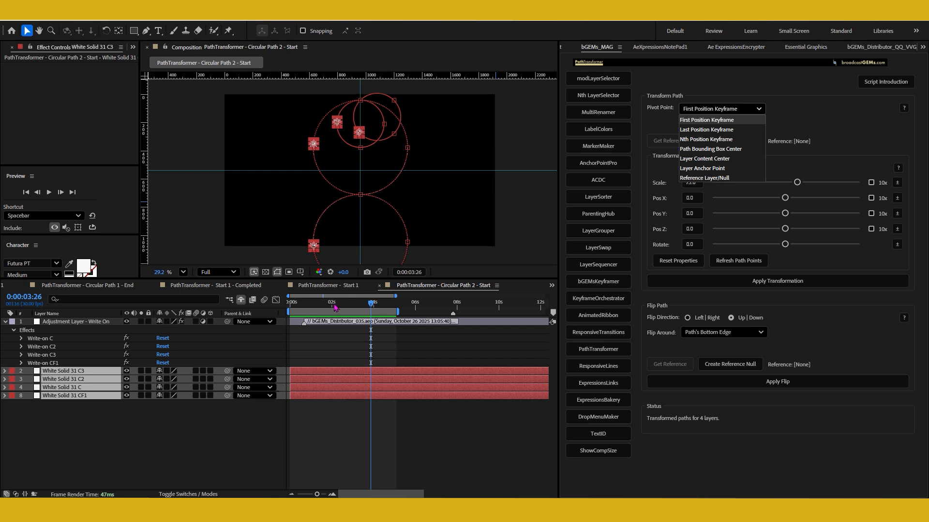
{"action": "left_click", "coordinate": [270, 345]}
{"action": "key", "text": "Home"}
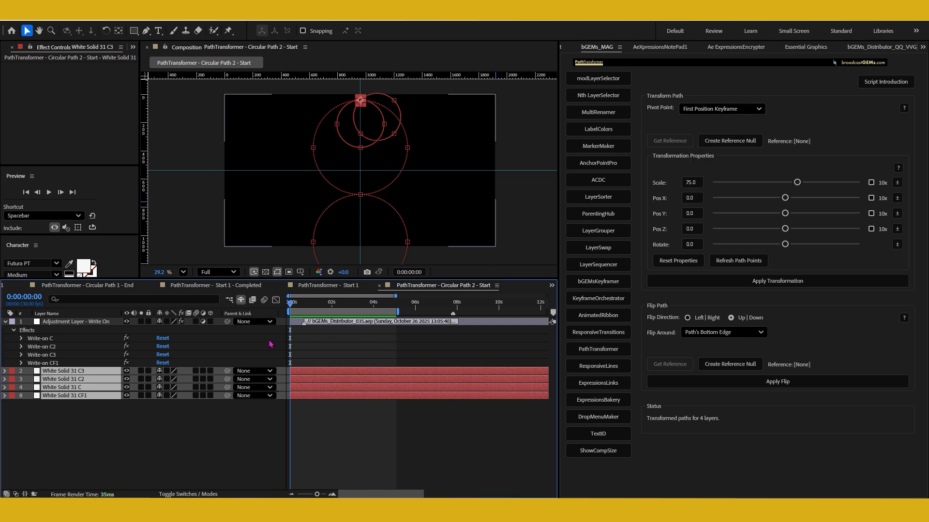
{"action": "key", "text": "space"}
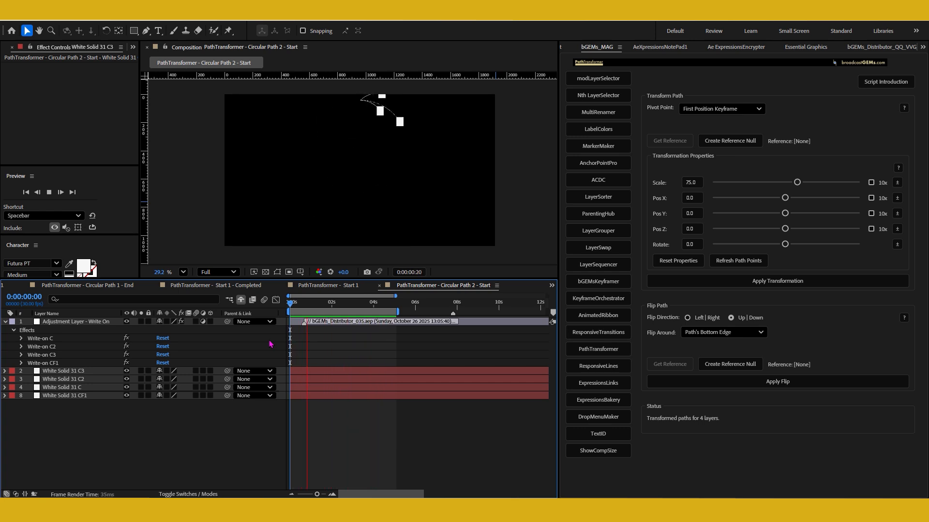
{"action": "key", "text": "space"}
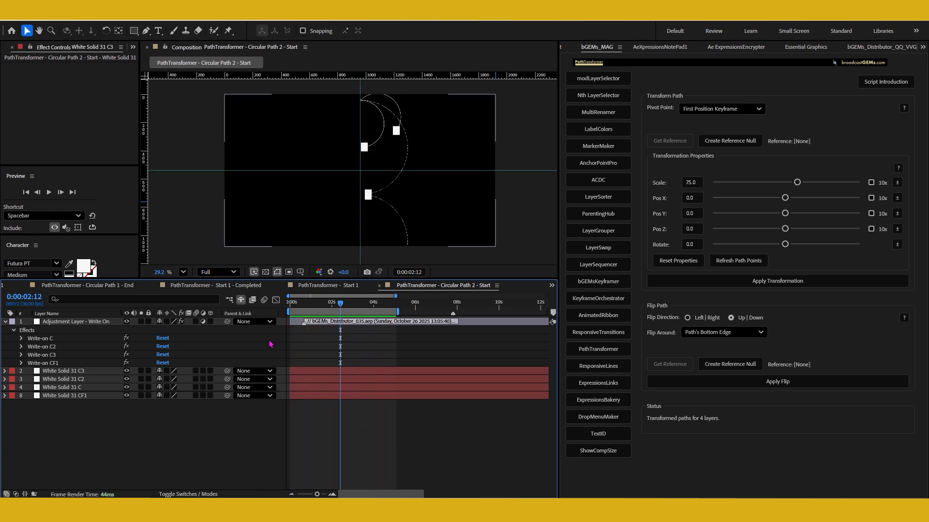